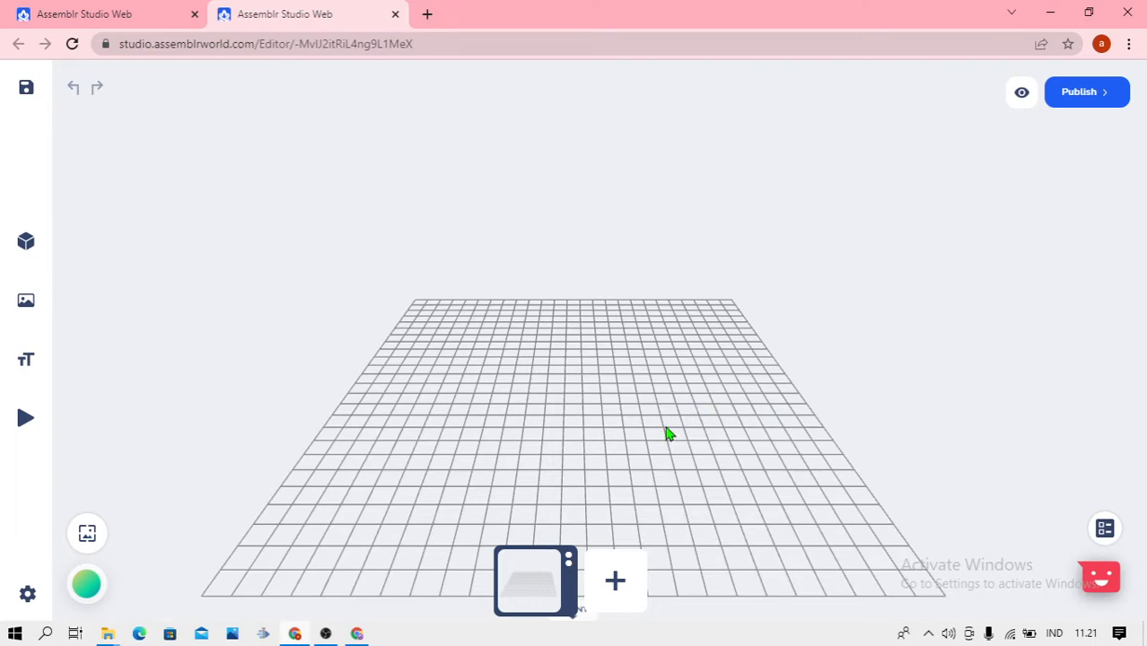
Add the Lion model from the Animals category of the 3D objects library to the scene
{"action": "left_click_drag", "start_coordinate": [666, 434], "coordinate": [675, 402]}
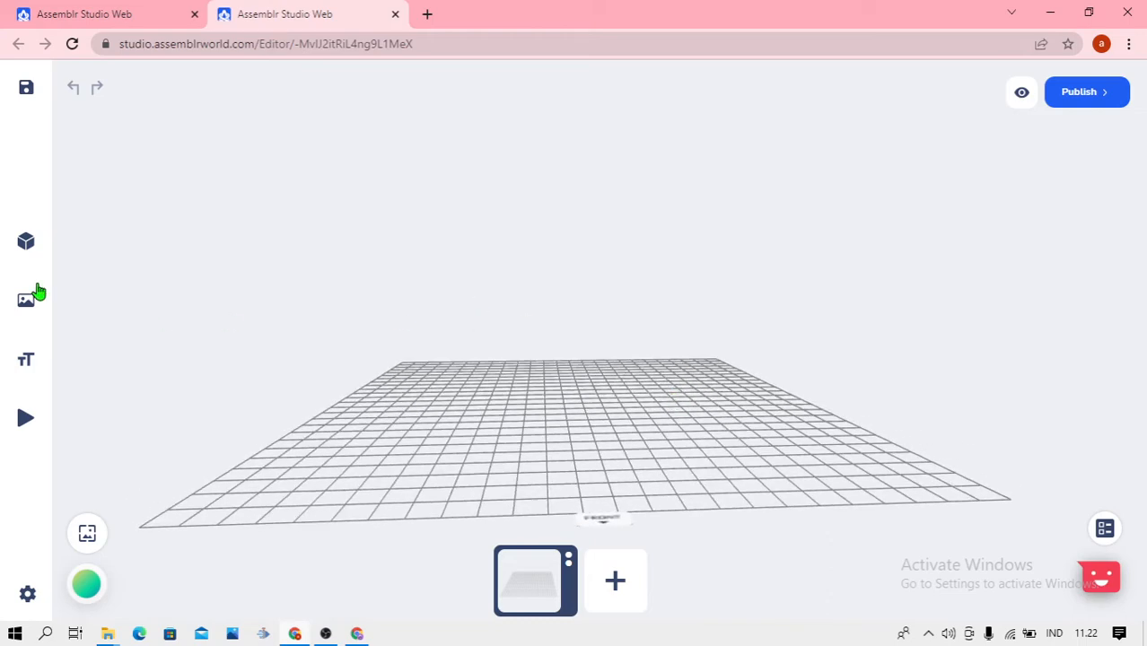
{"action": "mouse_move", "coordinate": [39, 255]}
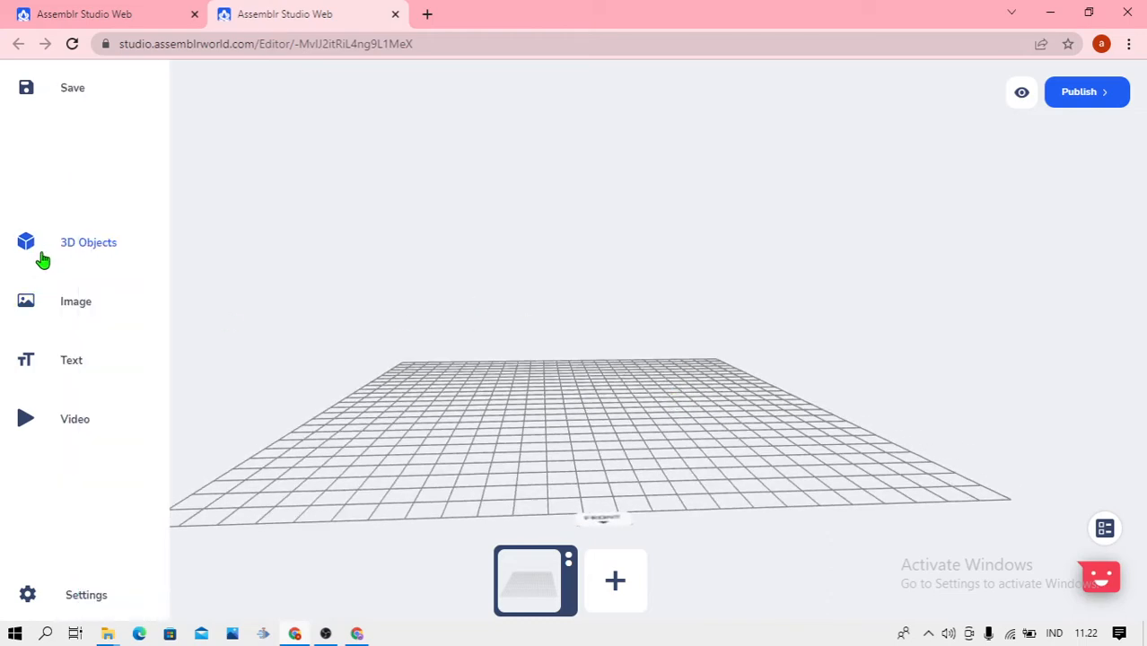
{"action": "left_click", "coordinate": [104, 249]}
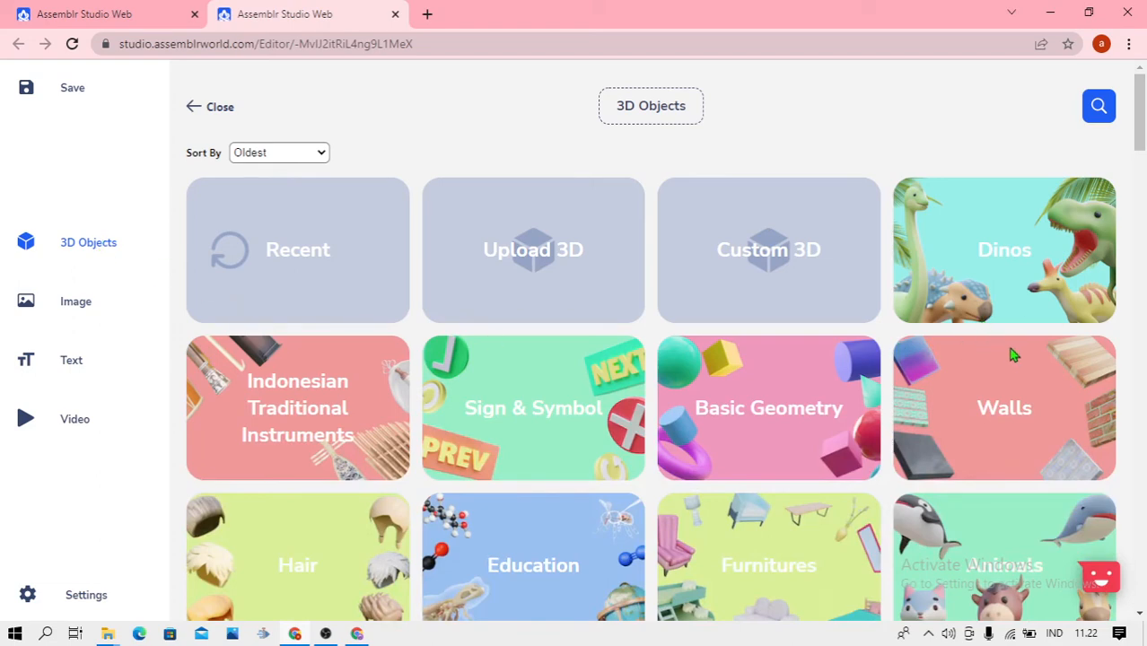
{"action": "scroll", "coordinate": [1002, 379], "scroll_direction": "down", "scroll_amount": 2}
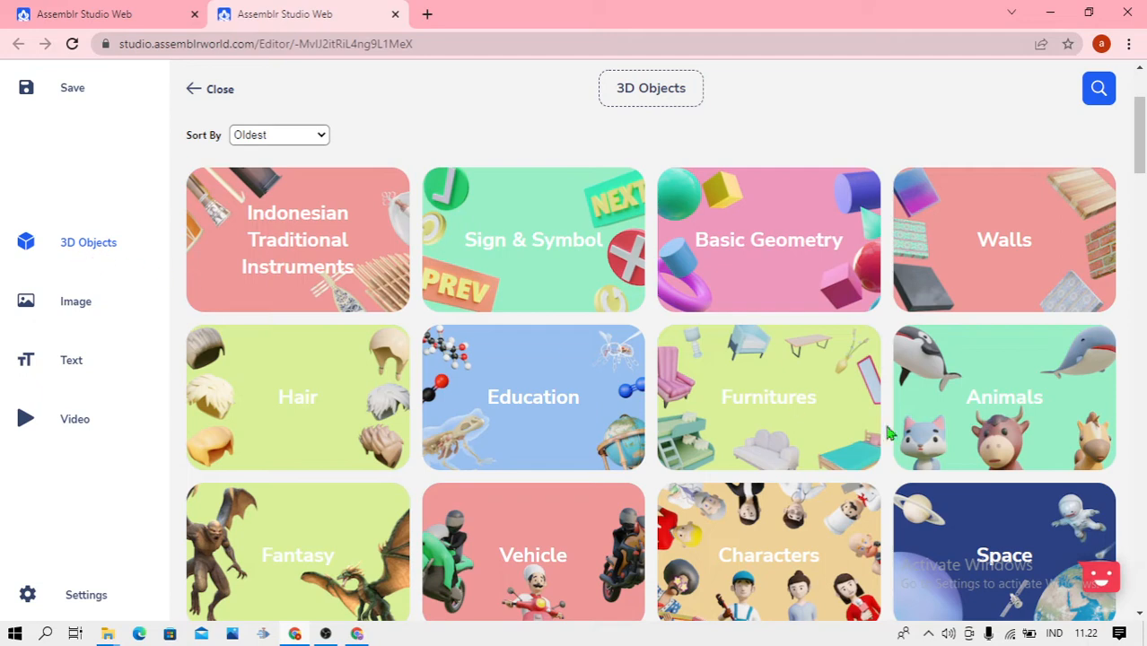
{"action": "left_click", "coordinate": [1010, 405]}
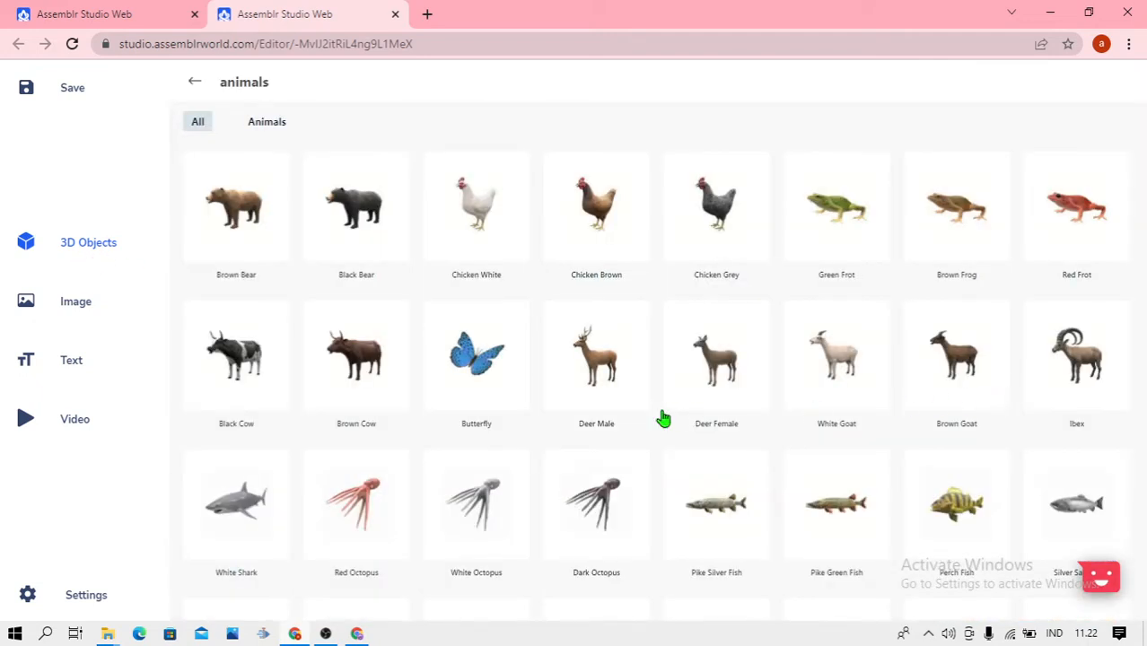
{"action": "scroll", "coordinate": [662, 419], "scroll_direction": "down", "scroll_amount": 3}
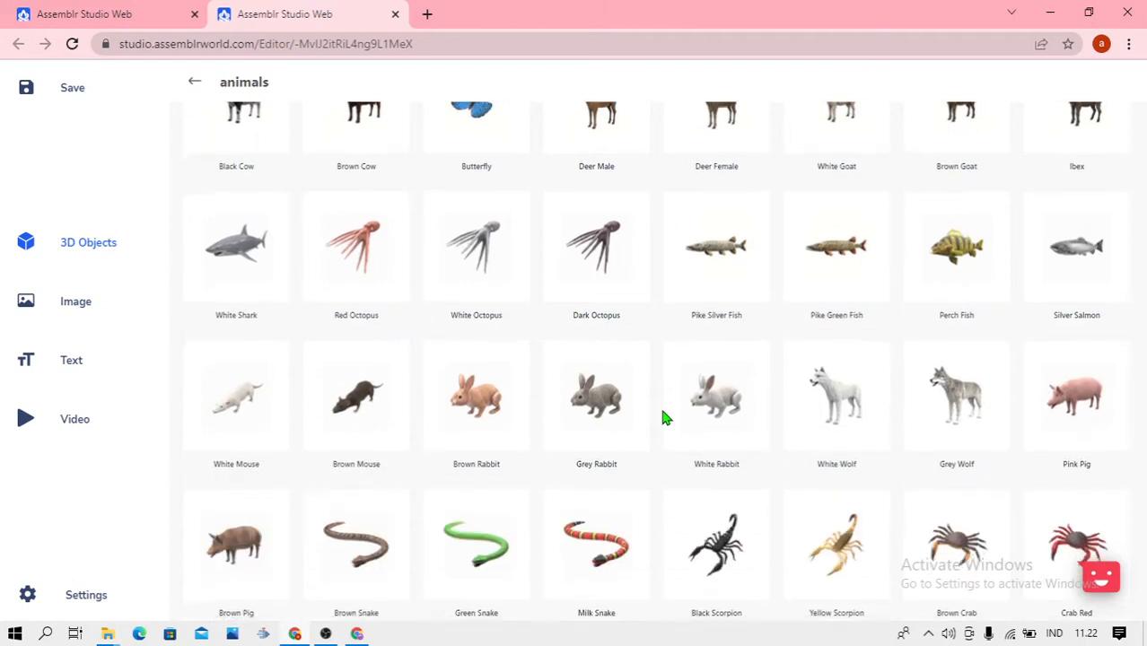
{"action": "scroll", "coordinate": [646, 419], "scroll_direction": "down", "scroll_amount": 4}
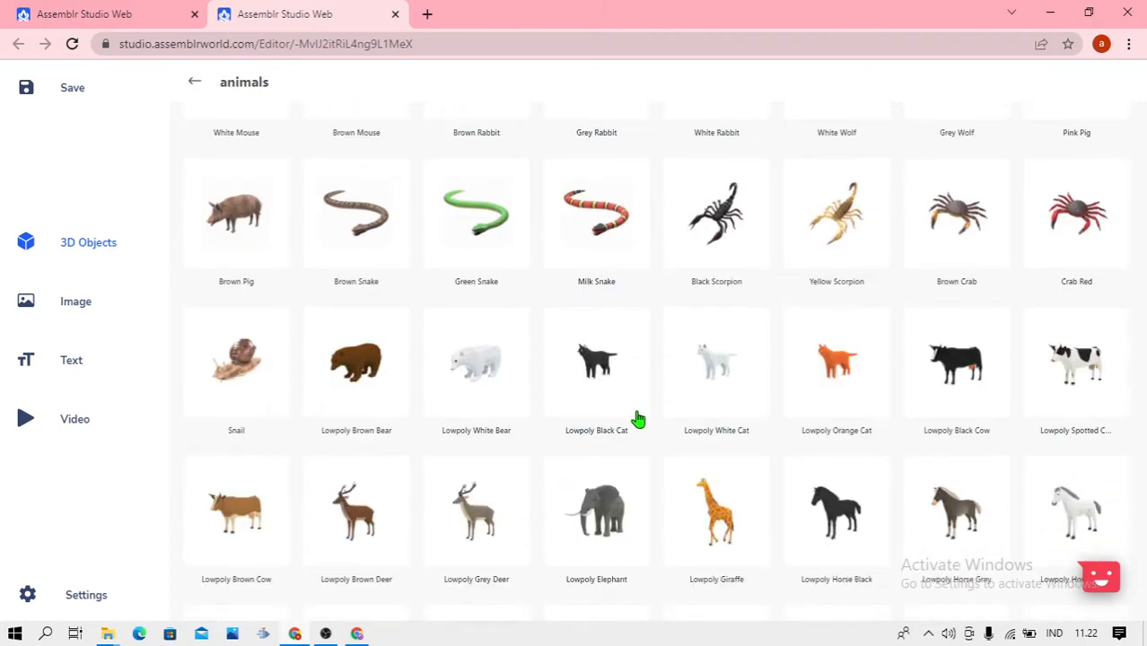
{"action": "scroll", "coordinate": [637, 418], "scroll_direction": "down", "scroll_amount": 3}
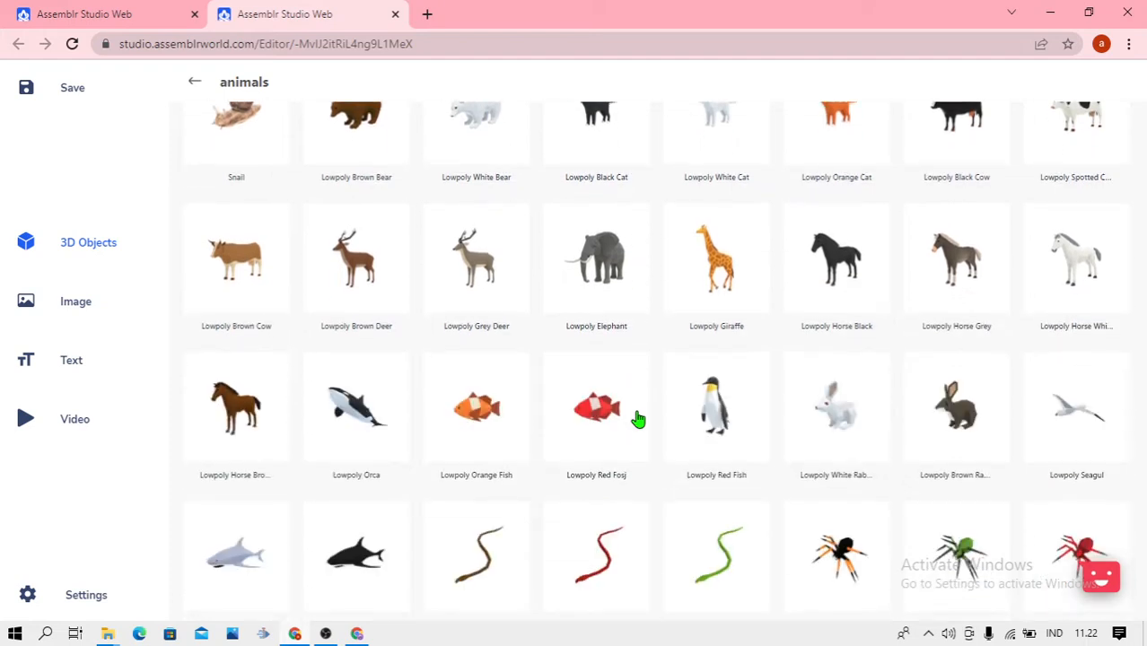
{"action": "scroll", "coordinate": [637, 418], "scroll_direction": "down", "scroll_amount": 4}
{"action": "scroll", "coordinate": [637, 418], "scroll_direction": "down", "scroll_amount": 2}
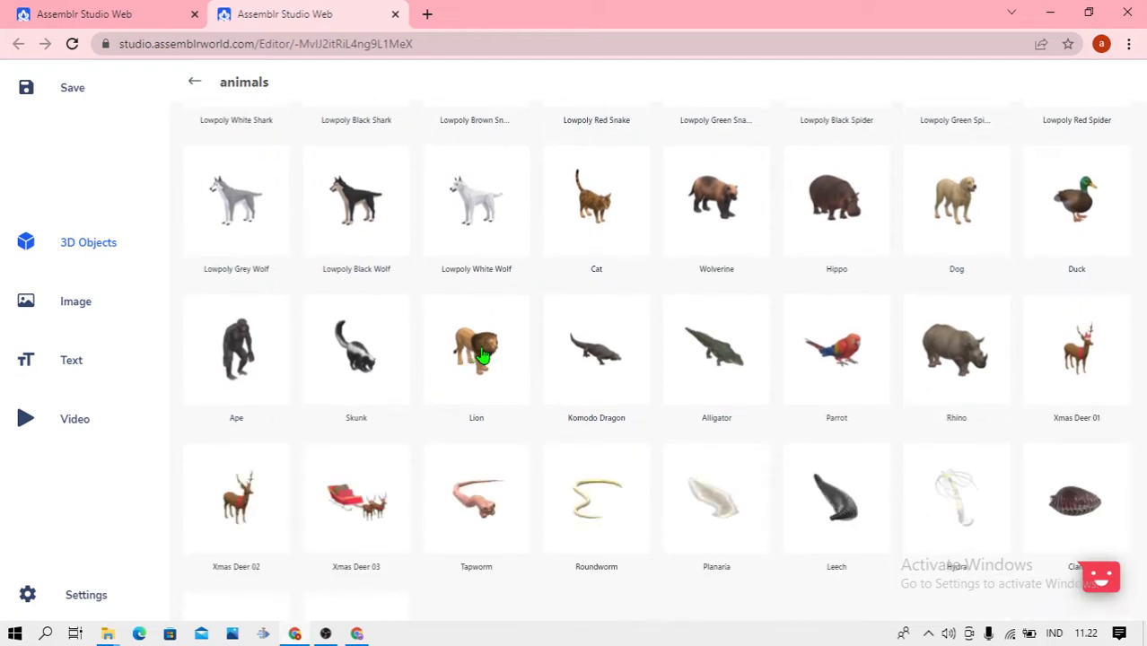
{"action": "left_click", "coordinate": [482, 356]}
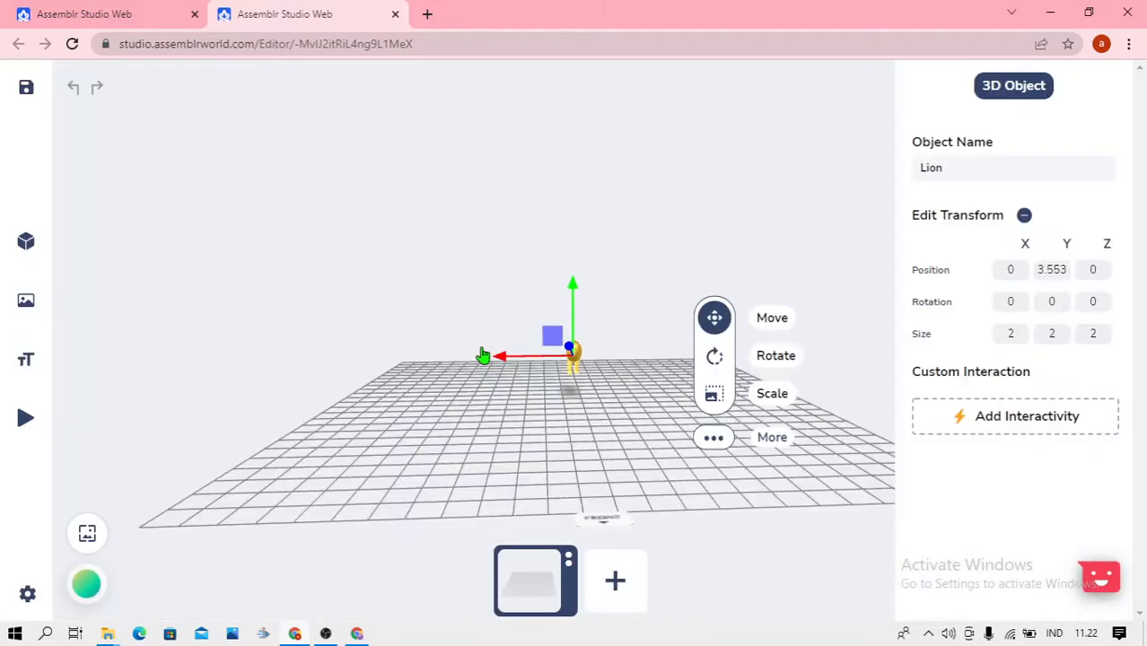
Scale the lion up uniformly to a size of about 7.24 and raise it to a Y position of about 5.91
{"action": "left_click", "coordinate": [729, 398]}
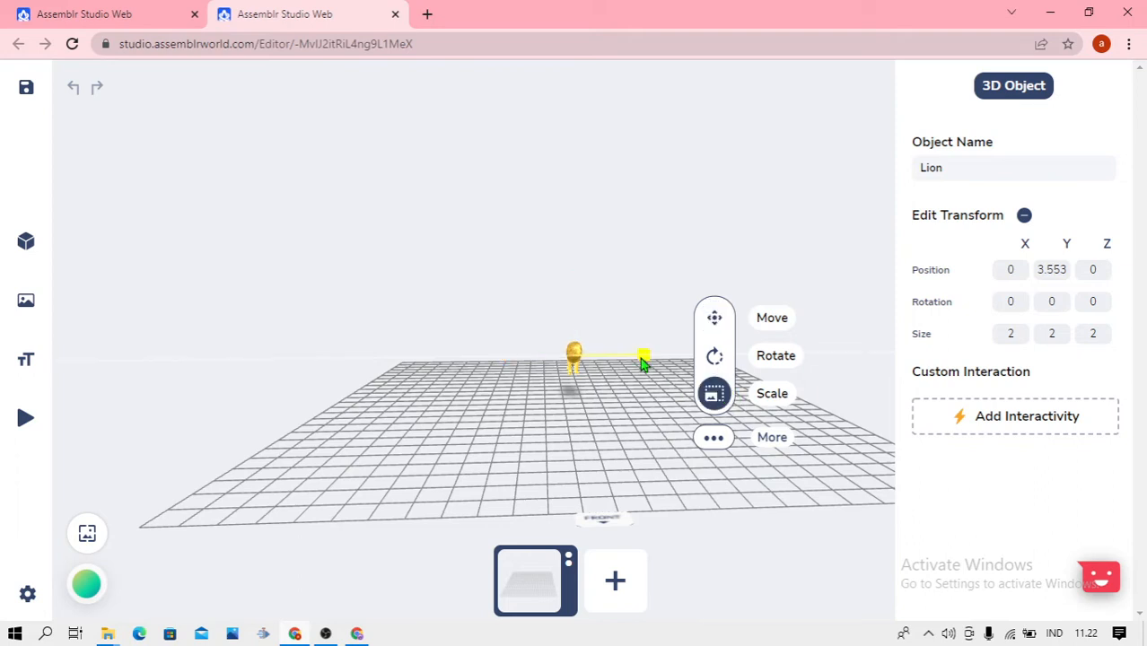
{"action": "left_click_drag", "start_coordinate": [644, 357], "coordinate": [809, 390]}
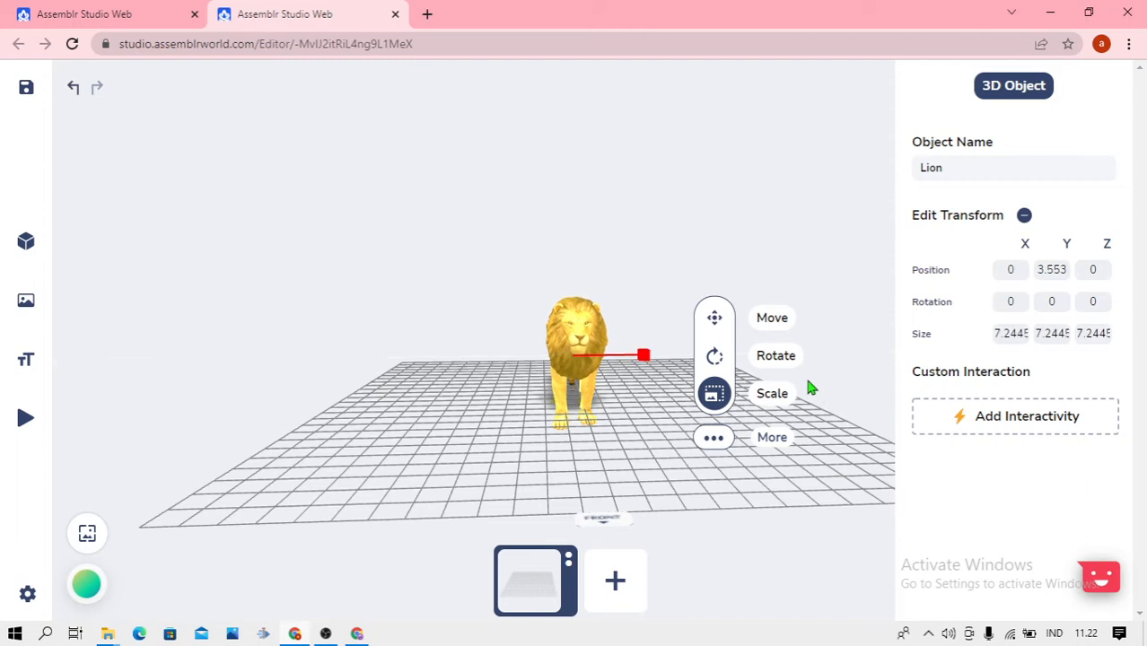
{"action": "left_click", "coordinate": [715, 319]}
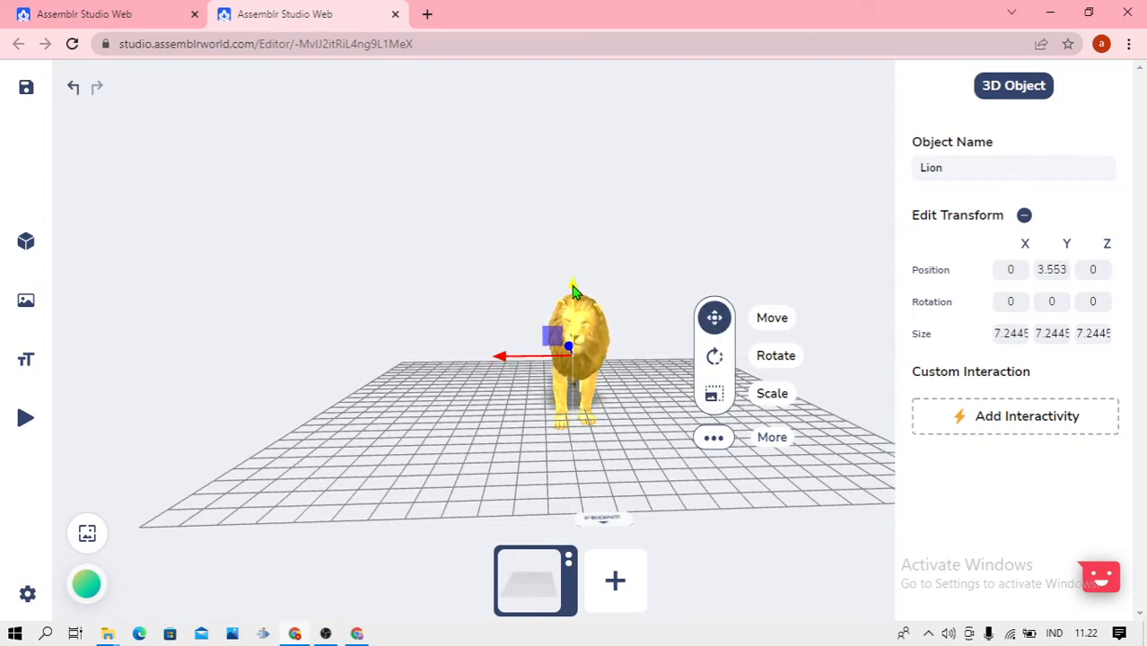
{"action": "left_click_drag", "start_coordinate": [572, 287], "coordinate": [572, 260]}
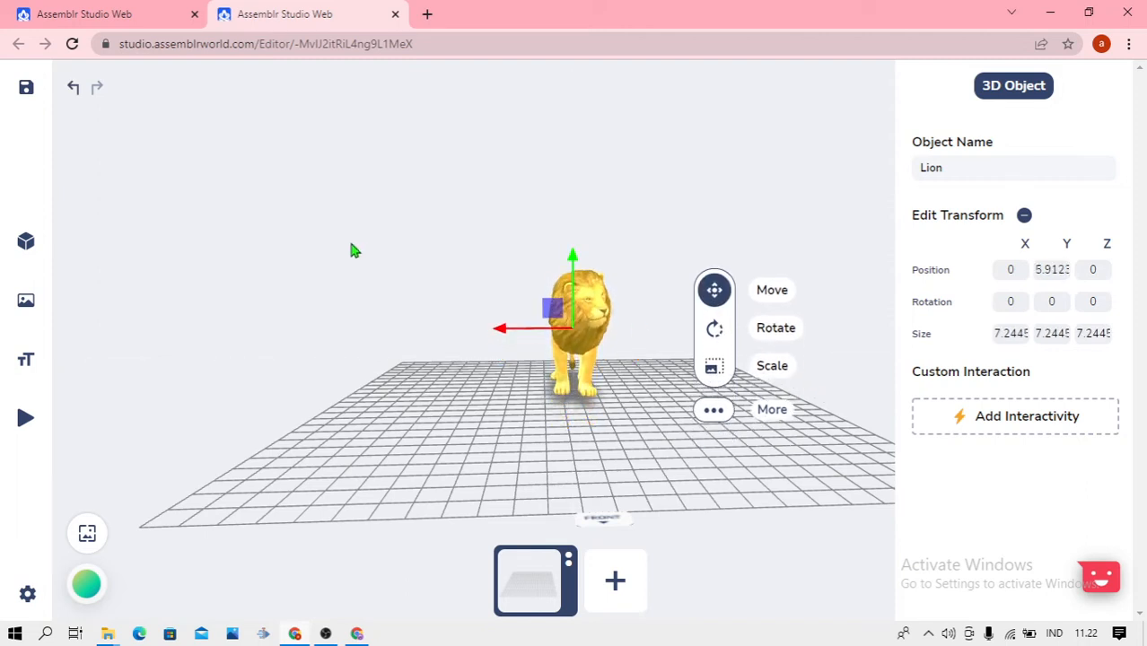
{"action": "left_click", "coordinate": [348, 243]}
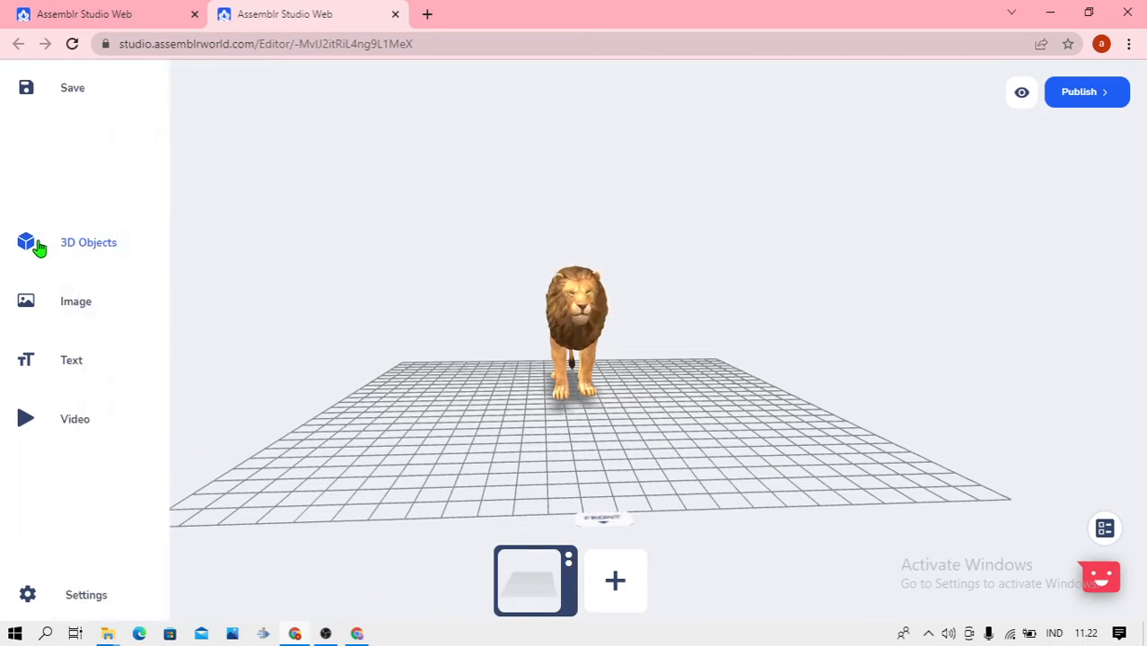
Add the Grey Wolf model from the Animals category of 3D objects to the scene
{"action": "left_click", "coordinate": [72, 255]}
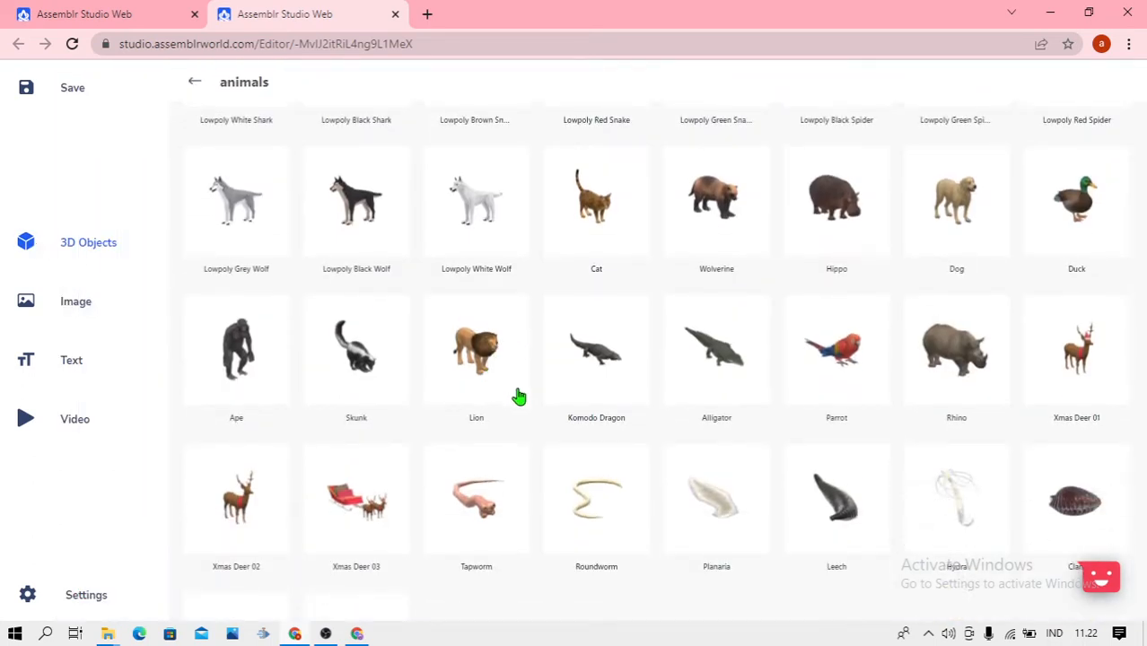
{"action": "scroll", "coordinate": [518, 396], "scroll_direction": "down", "scroll_amount": 1}
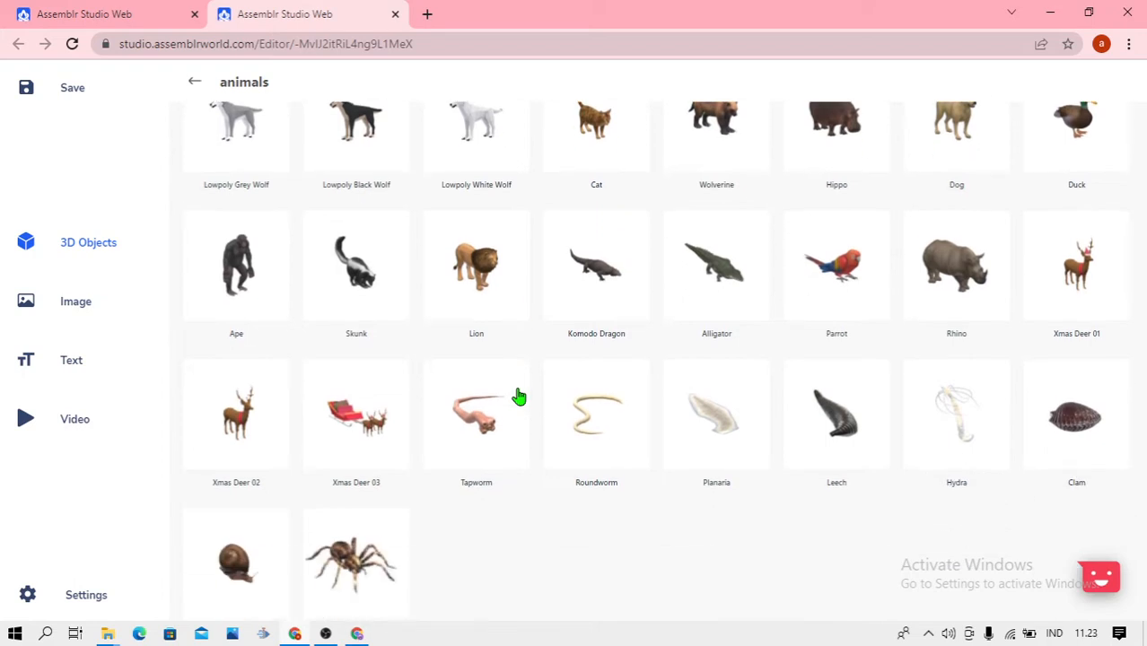
{"action": "scroll", "coordinate": [518, 396], "scroll_direction": "down", "scroll_amount": 1}
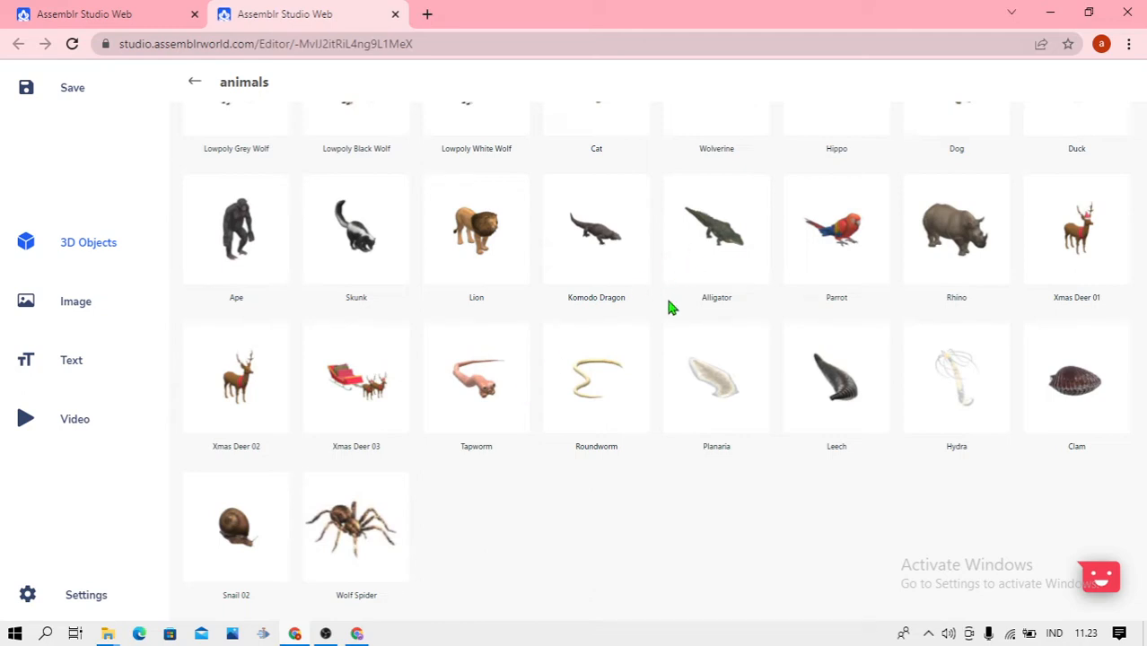
{"action": "scroll", "coordinate": [668, 308], "scroll_direction": "up", "scroll_amount": 3}
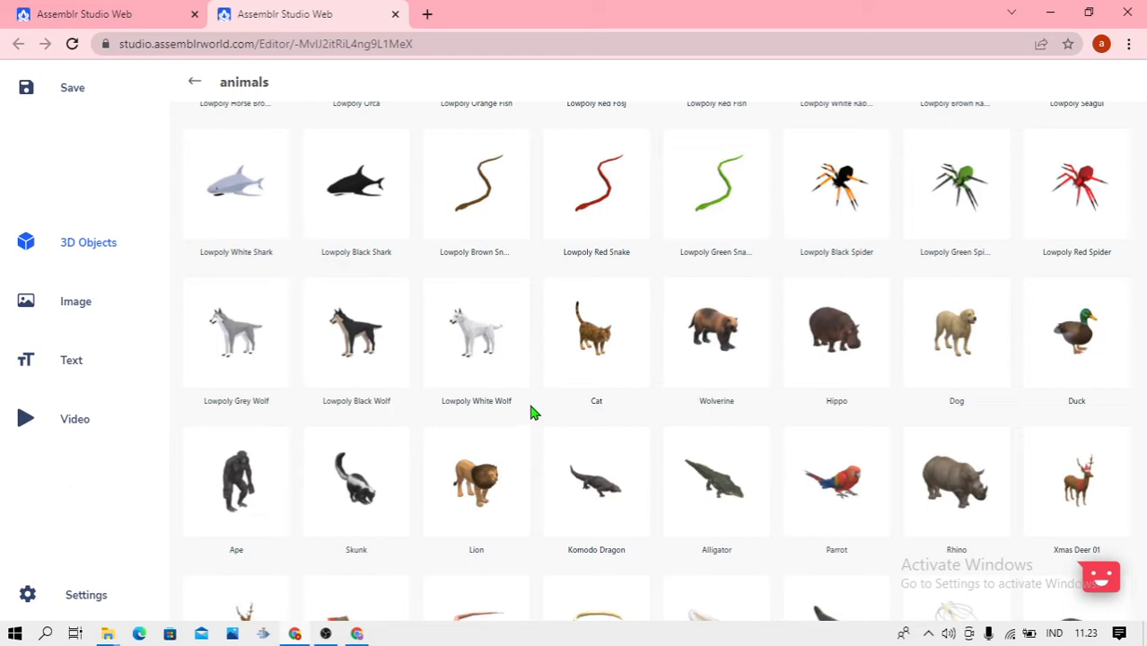
{"action": "scroll", "coordinate": [530, 411], "scroll_direction": "up", "scroll_amount": 6}
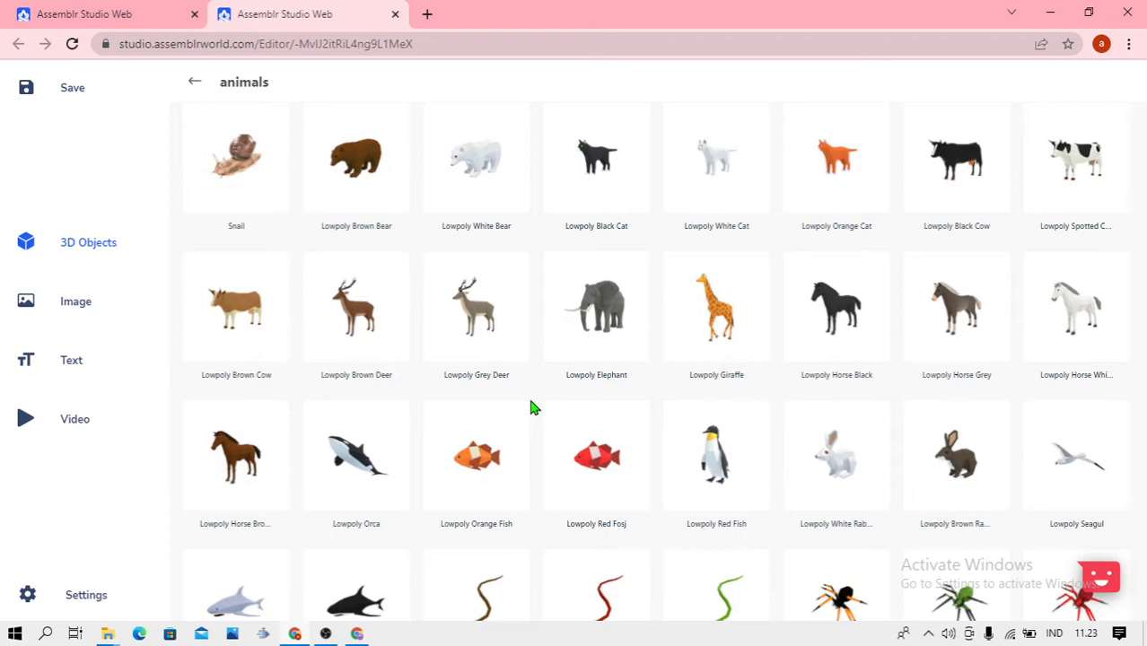
{"action": "scroll", "coordinate": [531, 409], "scroll_direction": "up", "scroll_amount": 2}
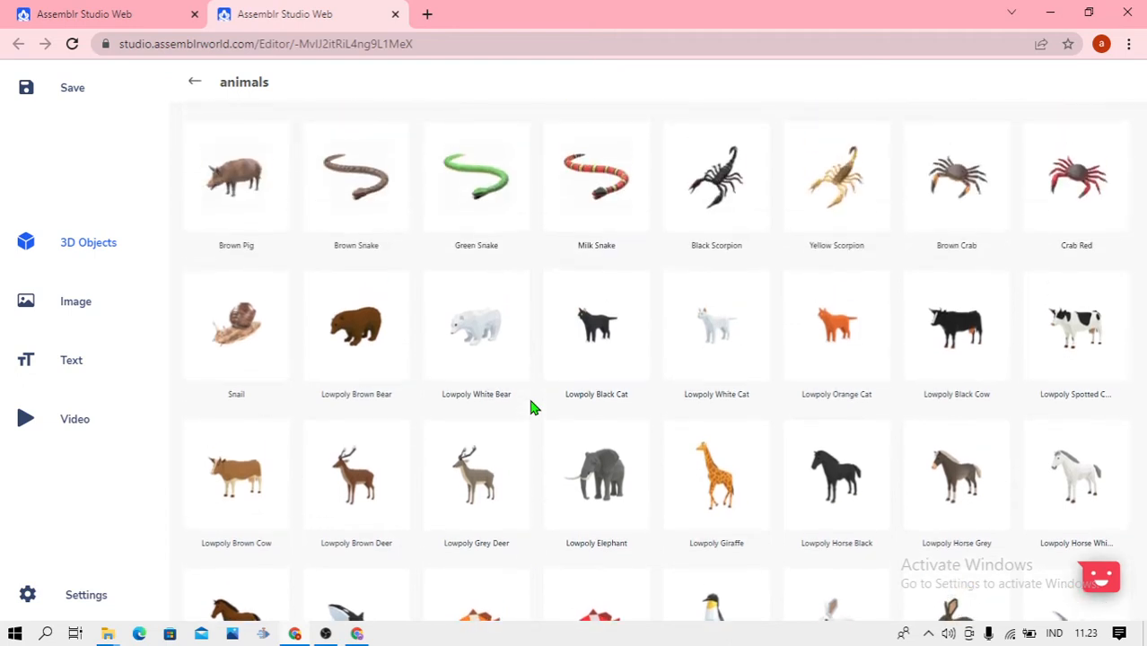
{"action": "scroll", "coordinate": [530, 408], "scroll_direction": "up", "scroll_amount": 2}
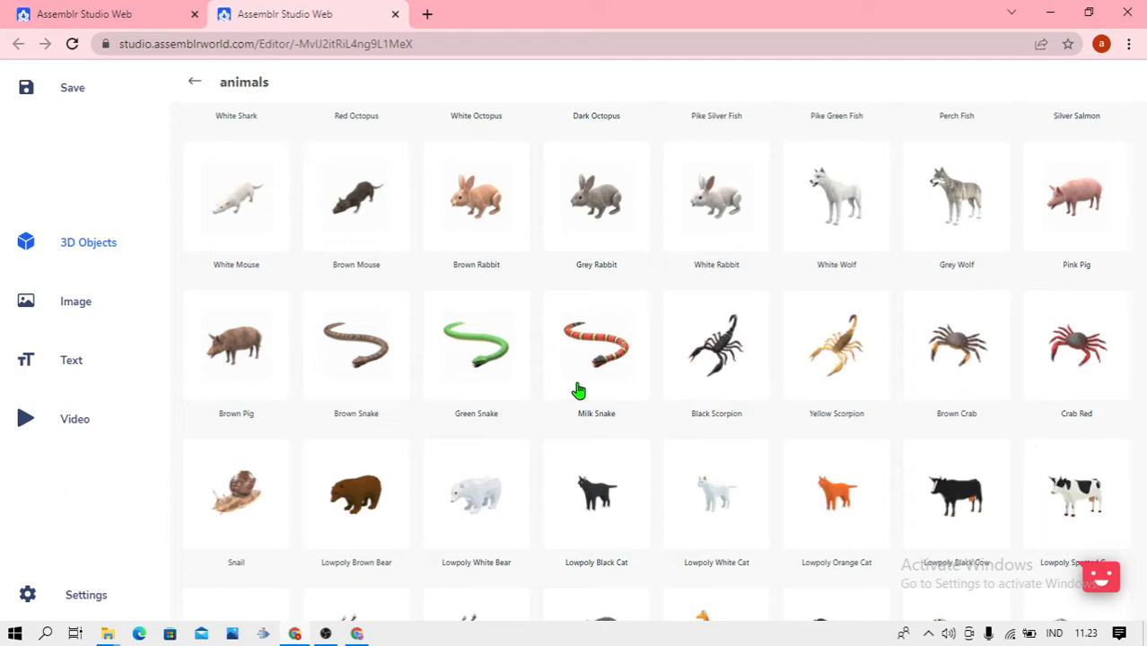
{"action": "scroll", "coordinate": [577, 391], "scroll_direction": "up", "scroll_amount": 3}
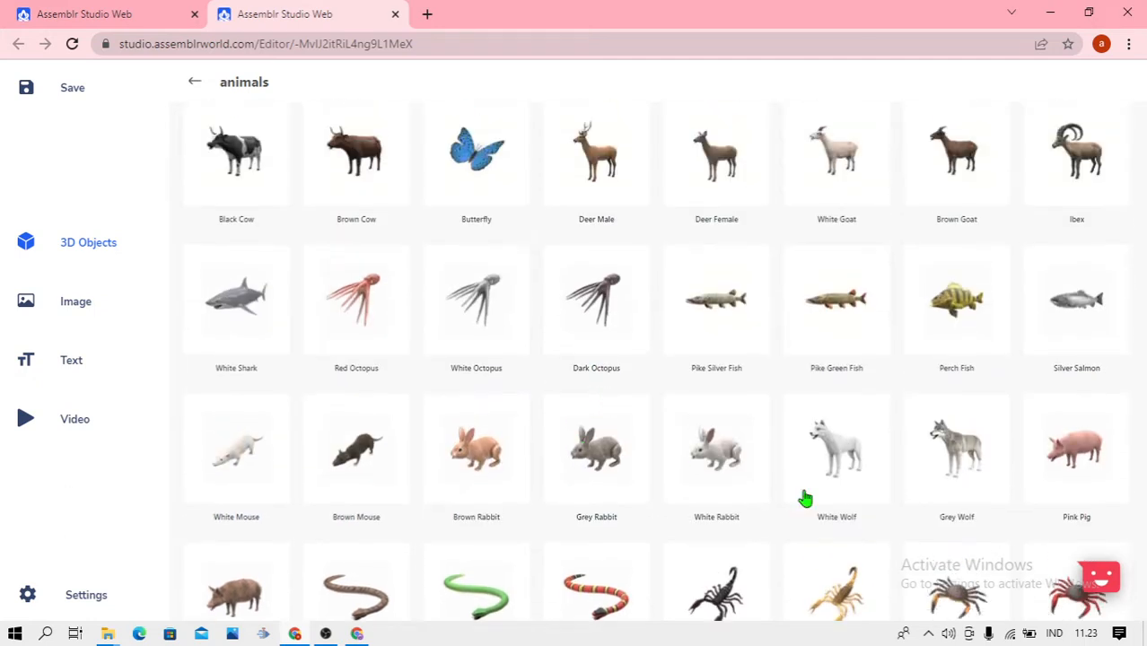
{"action": "scroll", "coordinate": [770, 461], "scroll_direction": "up", "scroll_amount": 2}
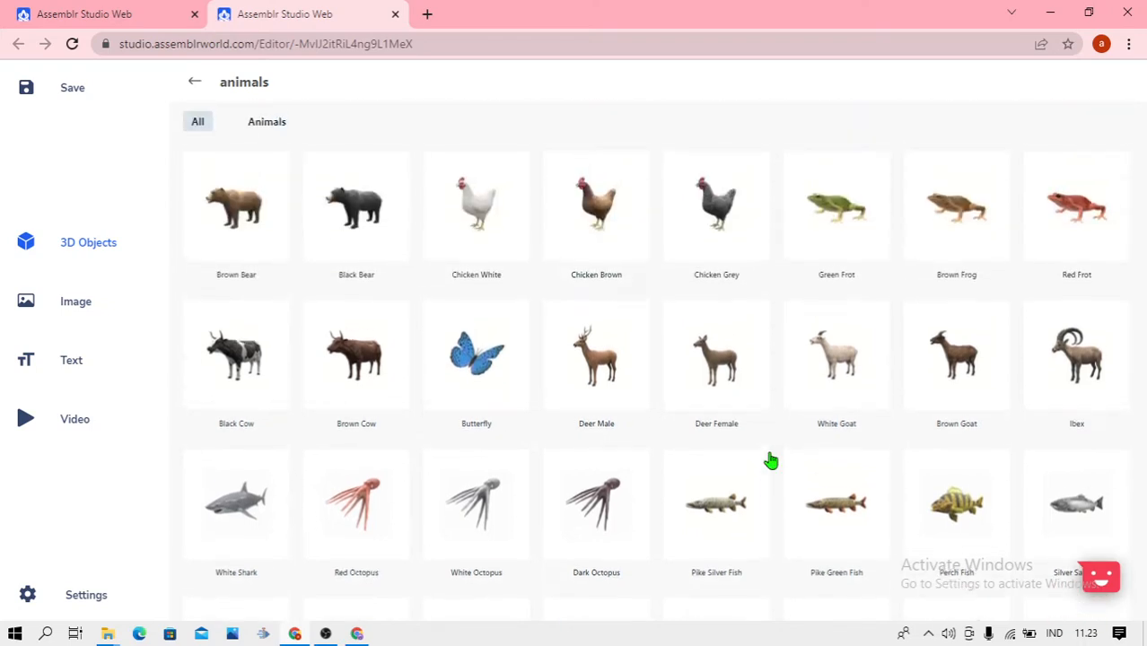
{"action": "scroll", "coordinate": [770, 461], "scroll_direction": "down", "scroll_amount": 3}
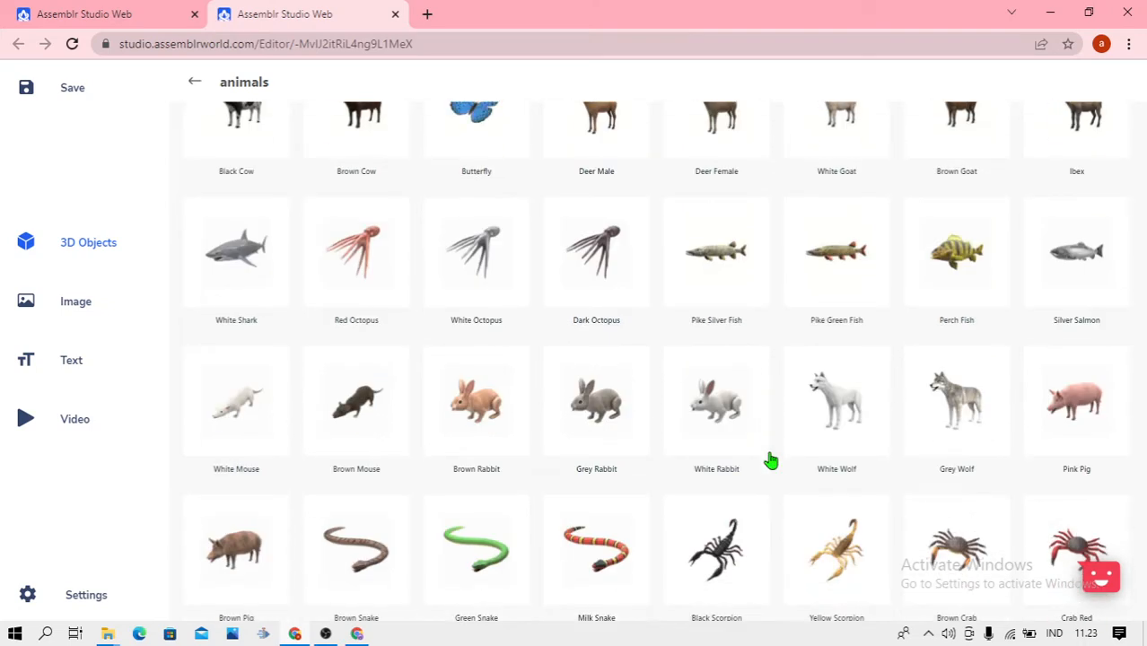
{"action": "scroll", "coordinate": [770, 461], "scroll_direction": "down", "scroll_amount": 2}
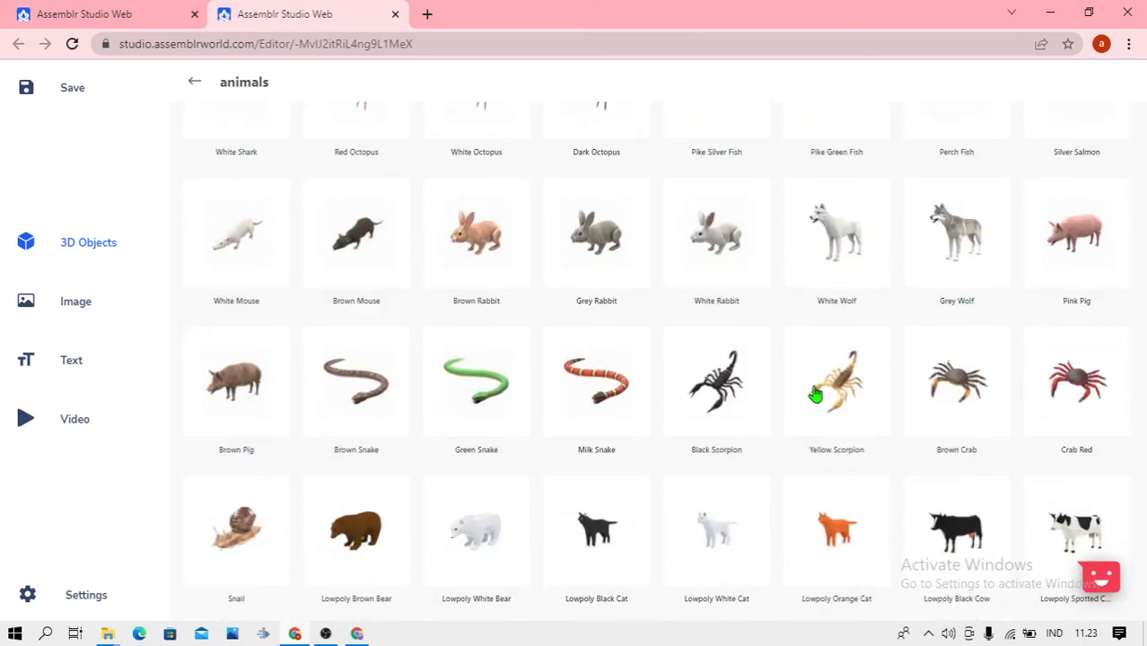
{"action": "left_click", "coordinate": [957, 254]}
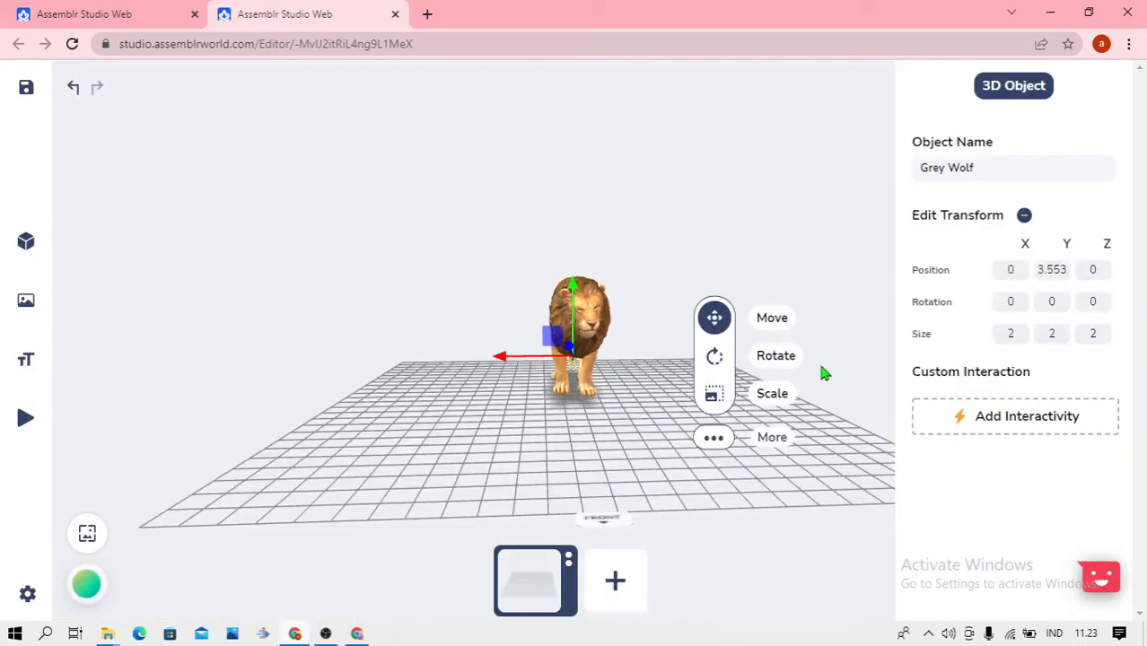
Scale the grey wolf up uniformly to a size of about 8.33 and move it along the X axis to stand beside the lion
{"action": "left_click", "coordinate": [714, 394]}
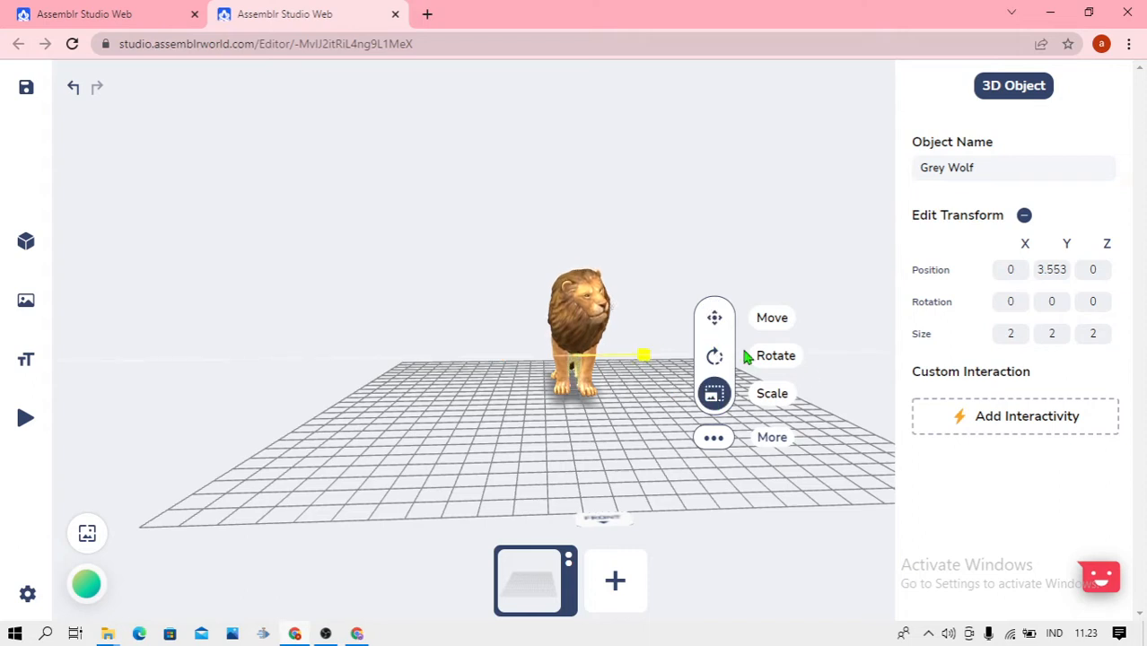
{"action": "left_click_drag", "start_coordinate": [744, 351], "coordinate": [851, 365]}
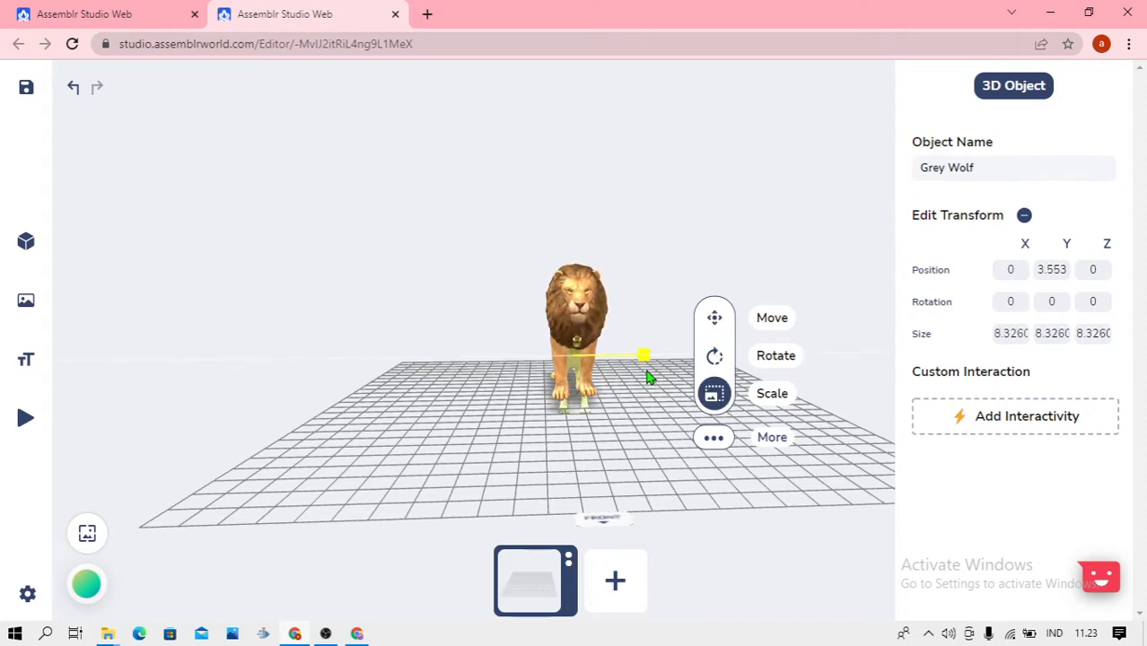
{"action": "left_click", "coordinate": [715, 319]}
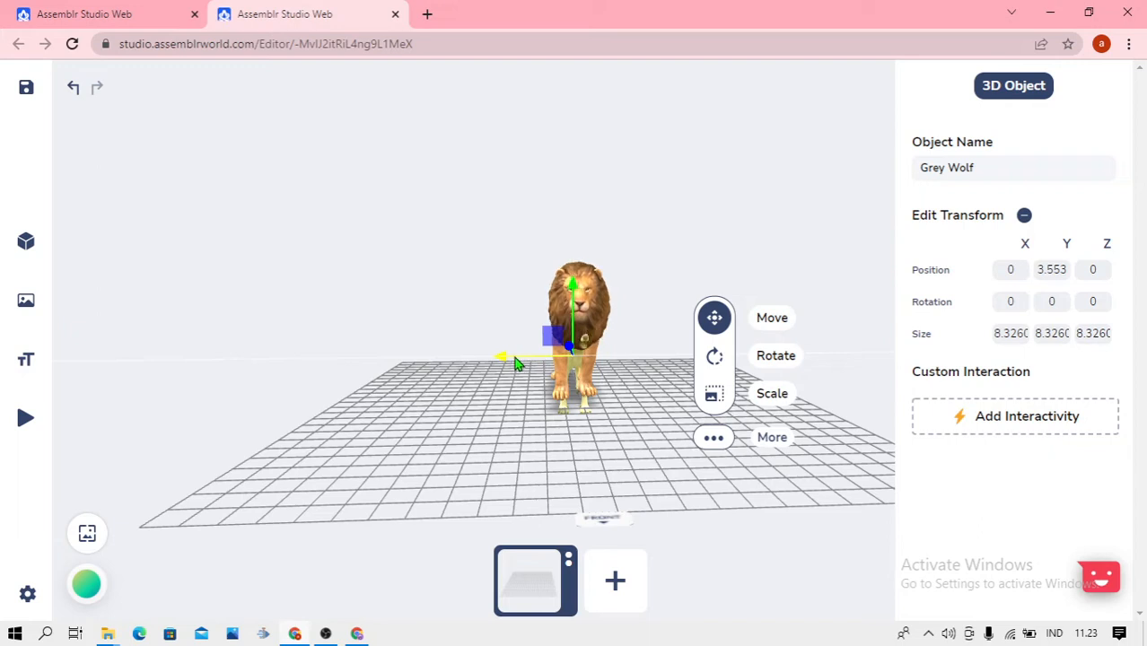
{"action": "left_click_drag", "start_coordinate": [521, 359], "coordinate": [416, 377]}
{"action": "left_click", "coordinate": [364, 316]}
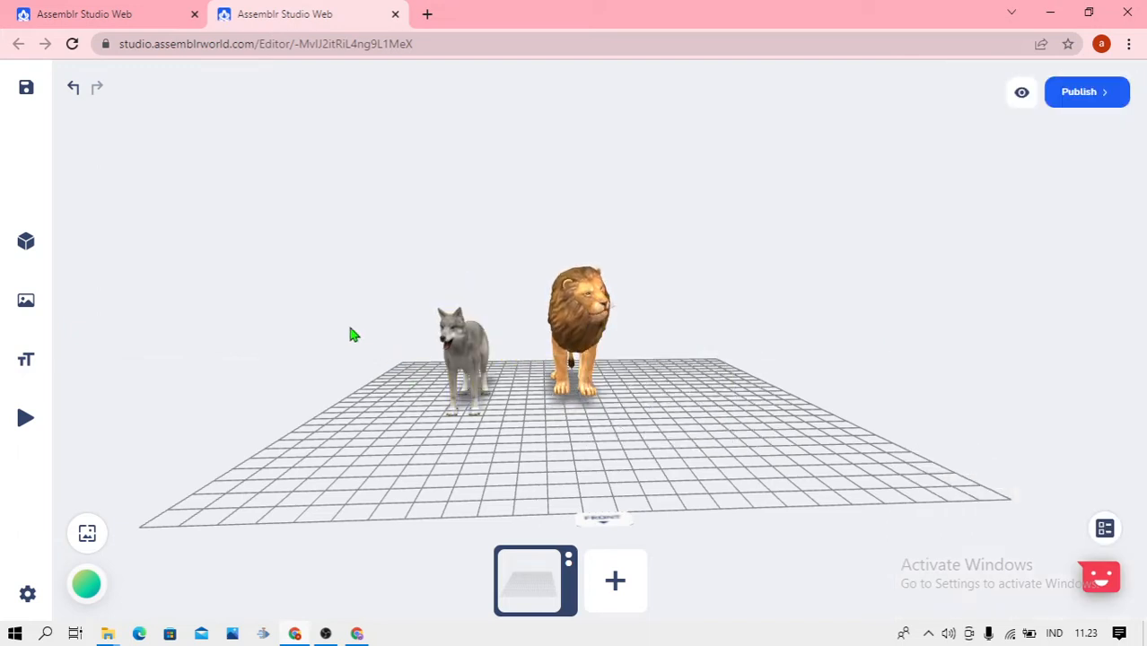
Add the Alligator model from the Animals category of the 3D objects library to the scene
{"action": "mouse_move", "coordinate": [38, 271]}
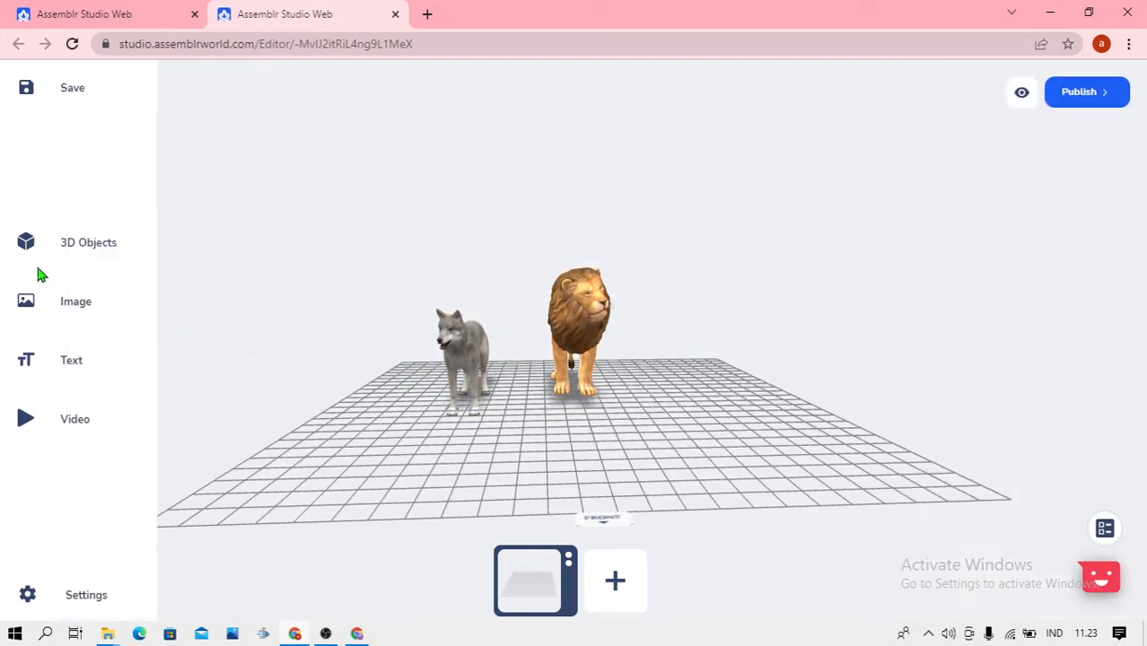
{"action": "left_click", "coordinate": [93, 248]}
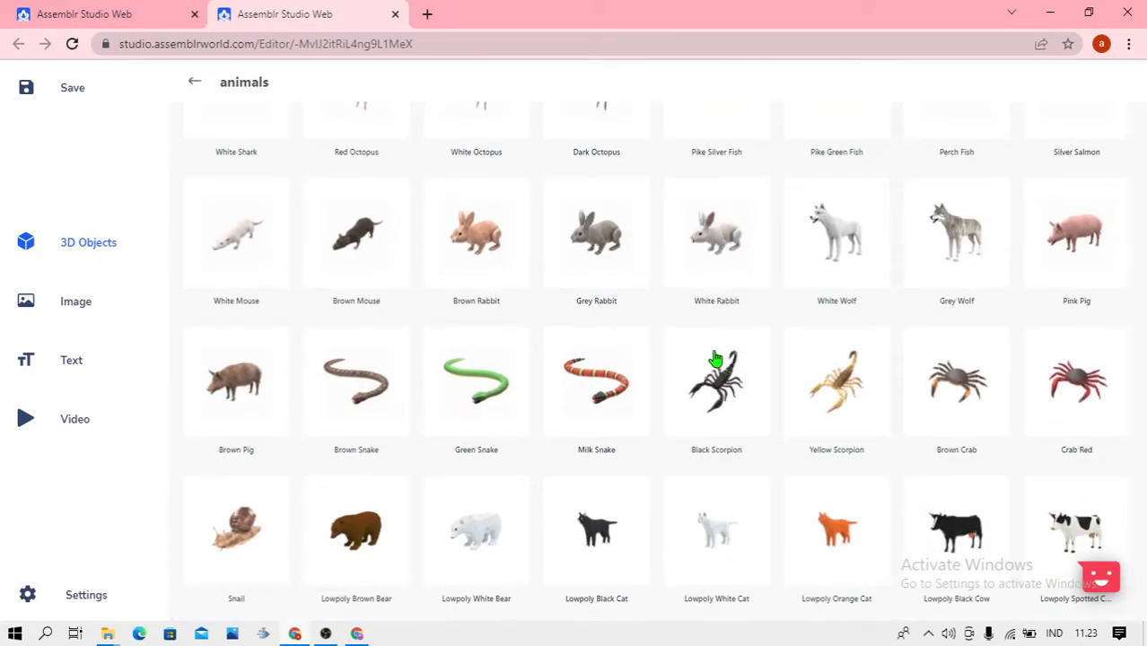
{"action": "scroll", "coordinate": [691, 343], "scroll_direction": "down", "scroll_amount": 2}
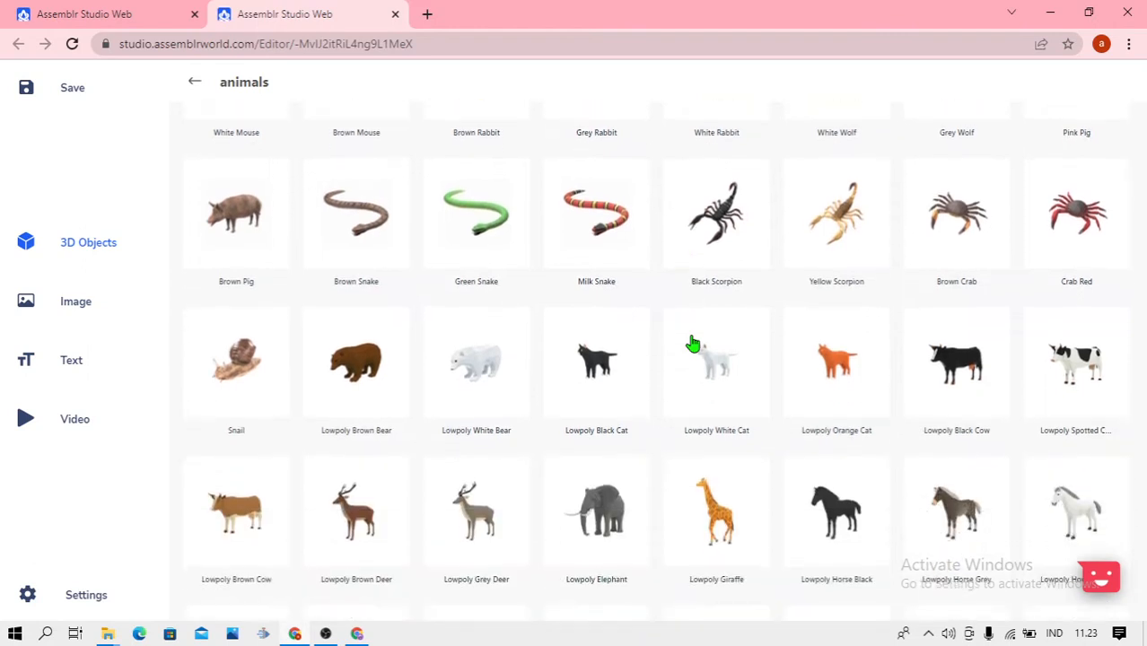
{"action": "scroll", "coordinate": [692, 344], "scroll_direction": "down", "scroll_amount": 2}
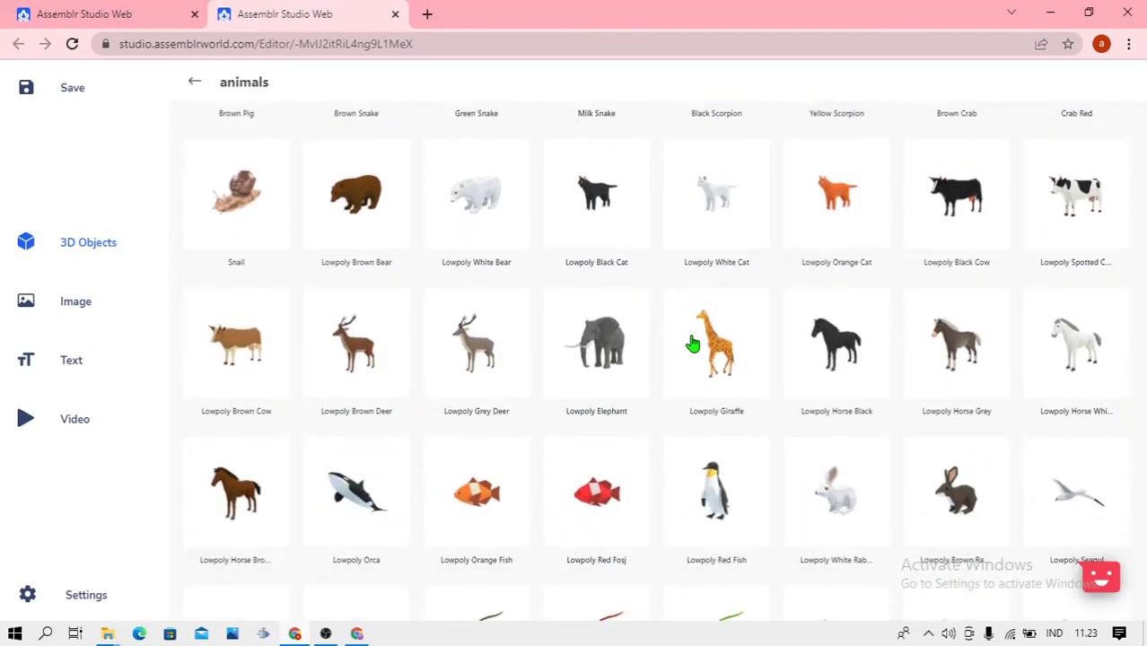
{"action": "scroll", "coordinate": [692, 344], "scroll_direction": "down", "scroll_amount": 6}
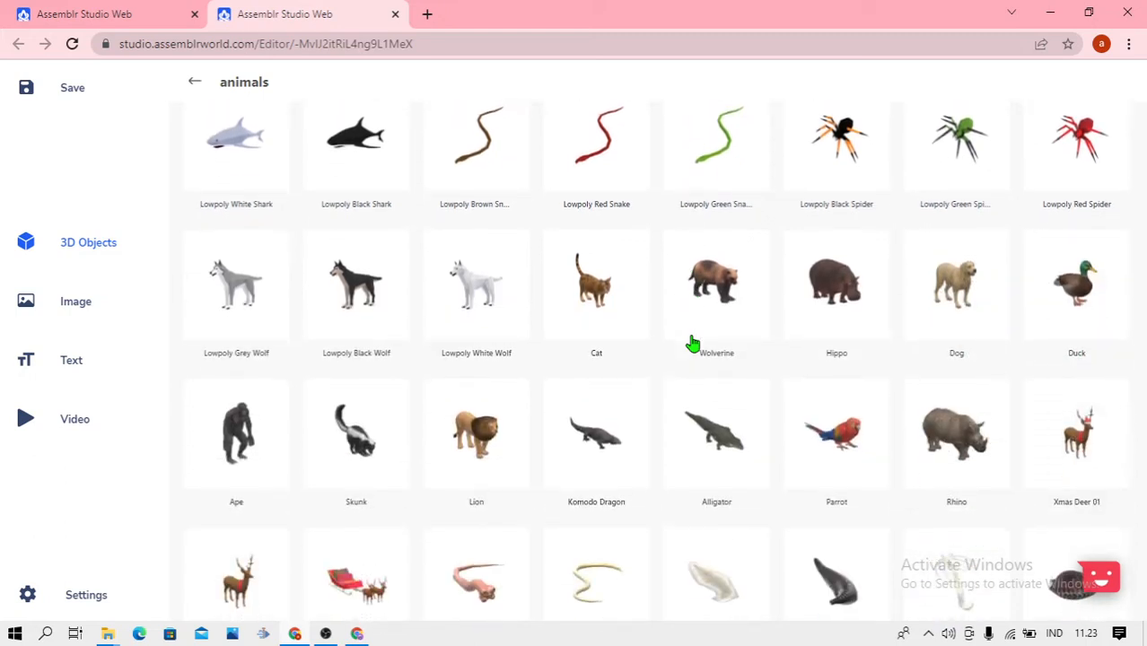
{"action": "scroll", "coordinate": [692, 344], "scroll_direction": "down", "scroll_amount": 2}
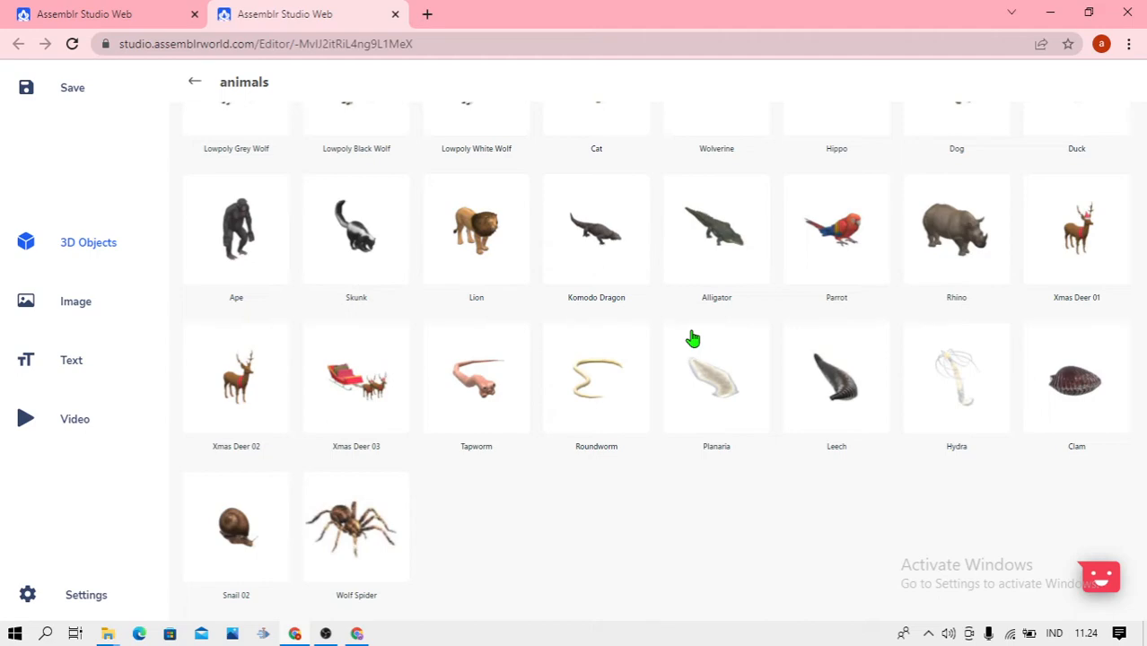
{"action": "left_click", "coordinate": [720, 248]}
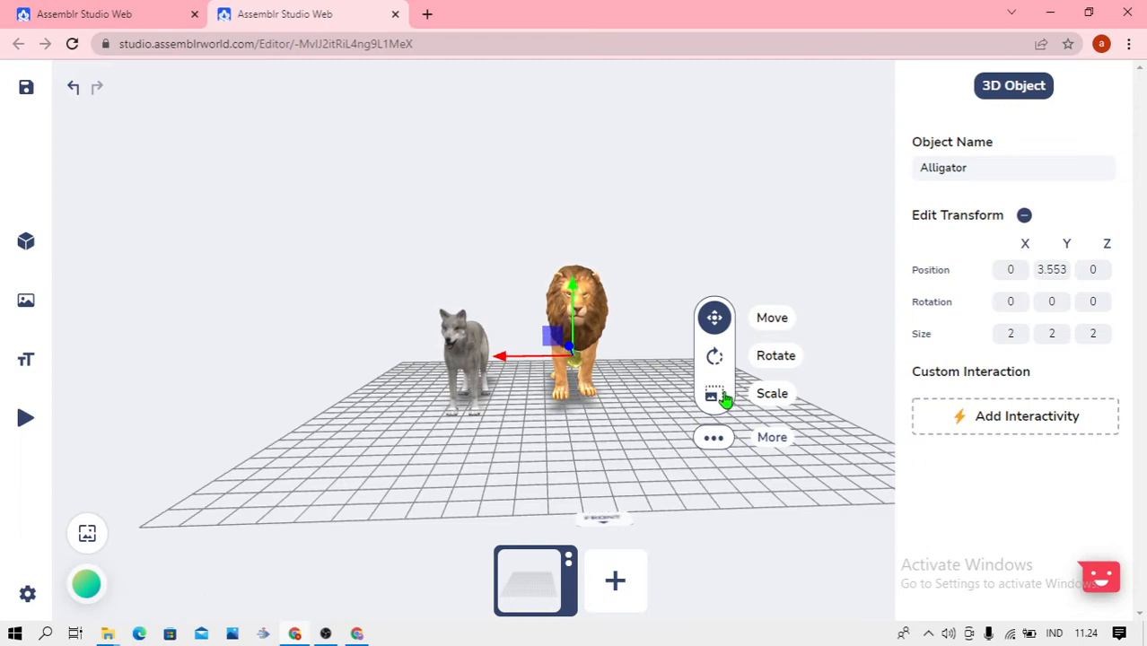
Scale the alligator up uniformly to a size of about 6.72 and move it along the X axis to about -10.66, beside the lion
{"action": "left_click", "coordinate": [717, 398]}
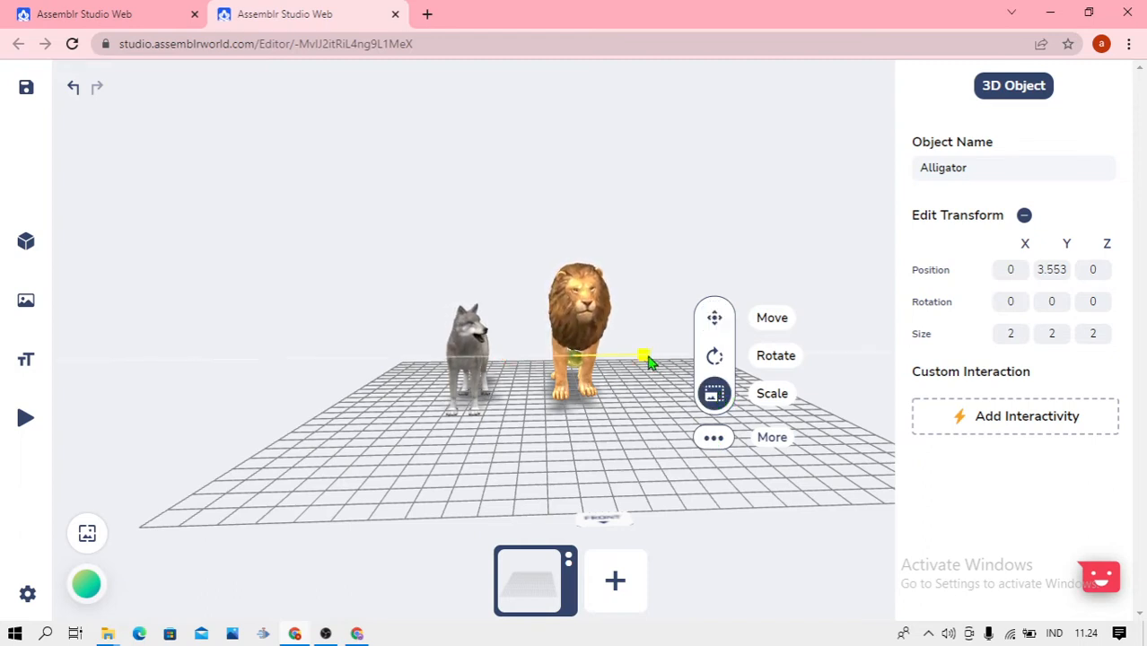
{"action": "left_click", "coordinate": [715, 318]}
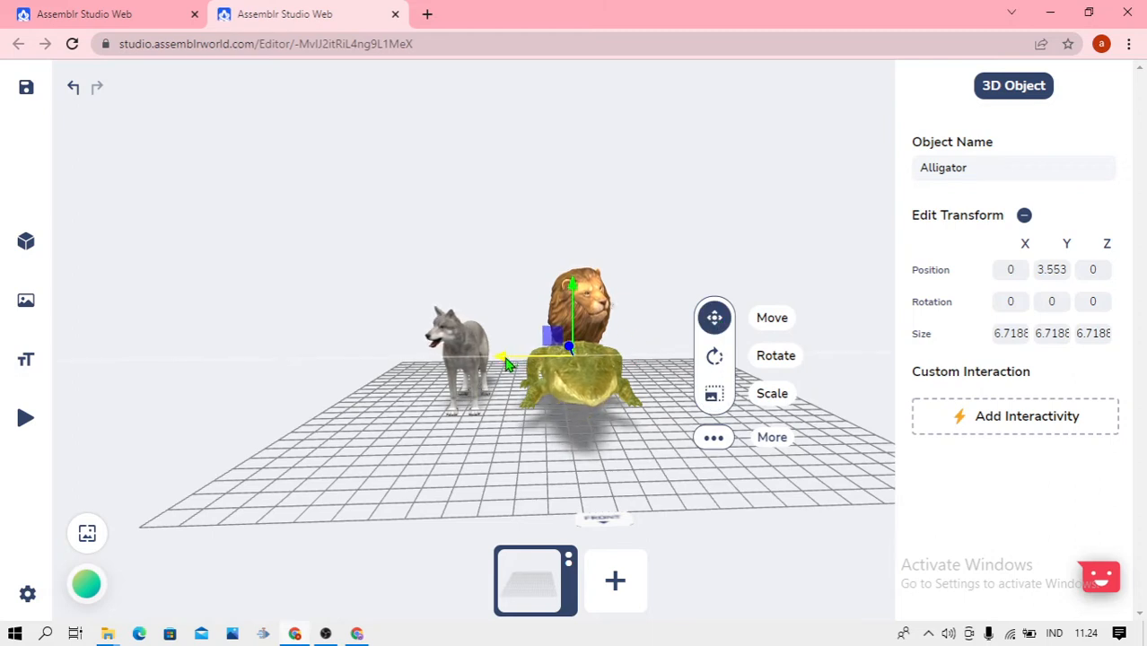
{"action": "left_click_drag", "start_coordinate": [507, 364], "coordinate": [621, 369]}
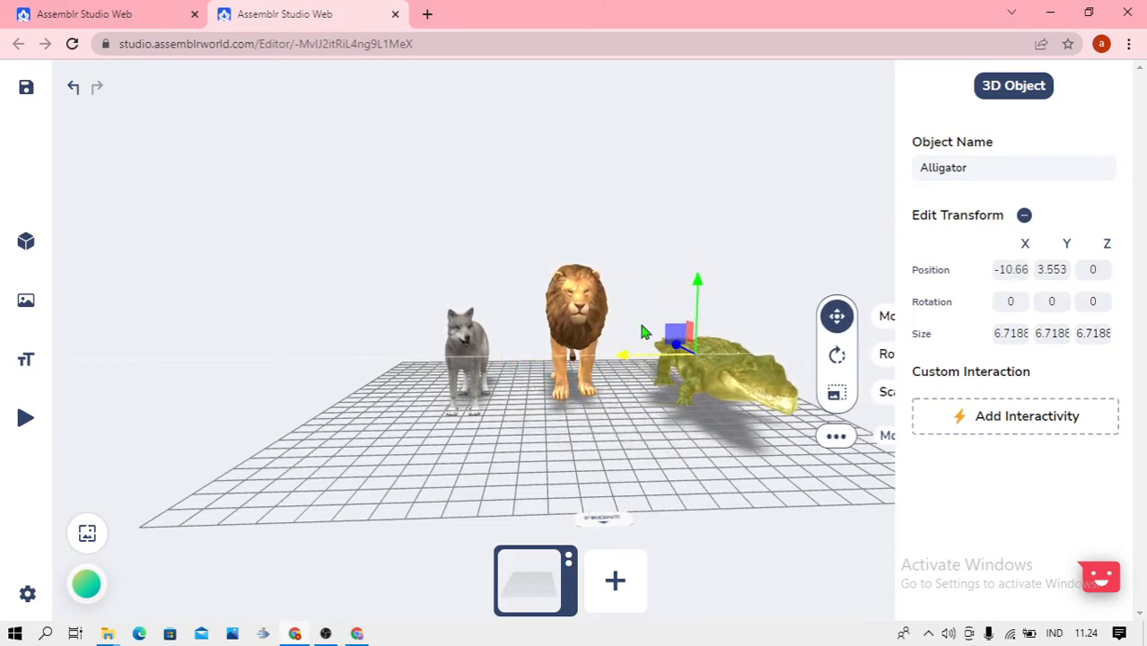
{"action": "left_click", "coordinate": [782, 248]}
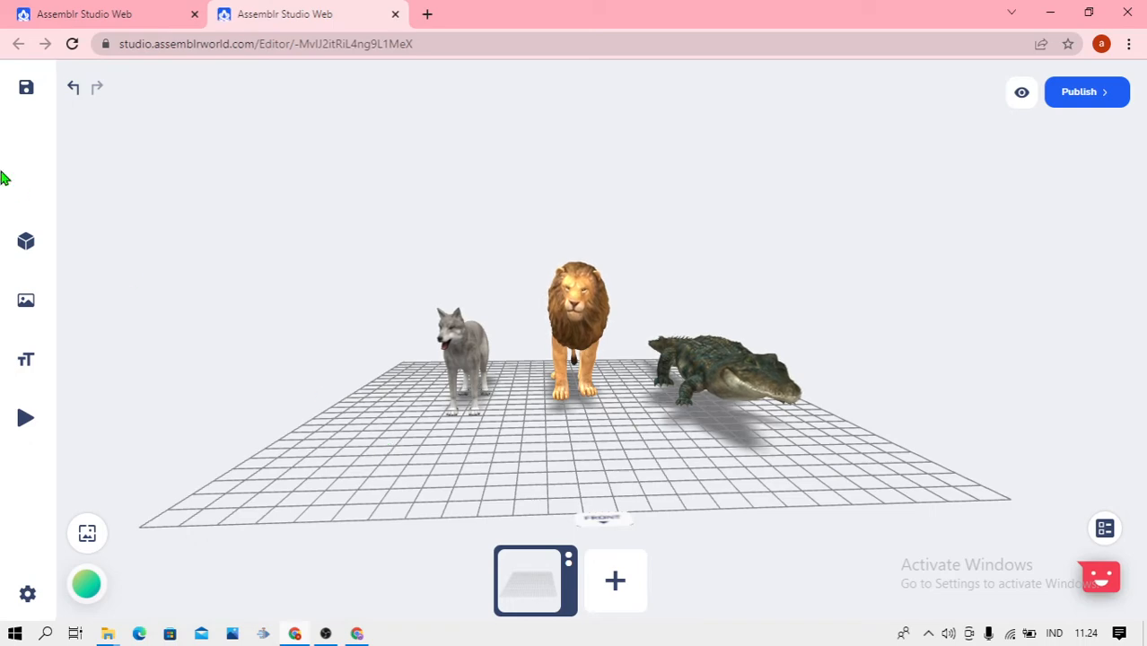
Add the River model from the Habitats Pack category of the 3D objects library to the scene
{"action": "mouse_move", "coordinate": [34, 238]}
{"action": "left_click", "coordinate": [97, 249]}
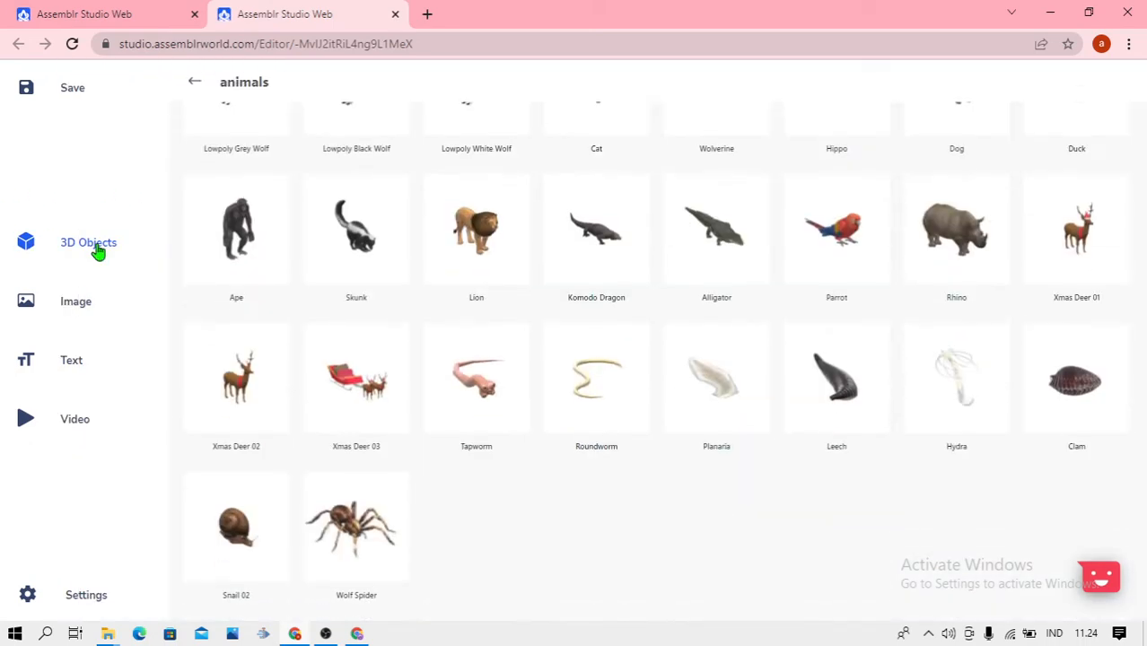
{"action": "left_click", "coordinate": [194, 83]}
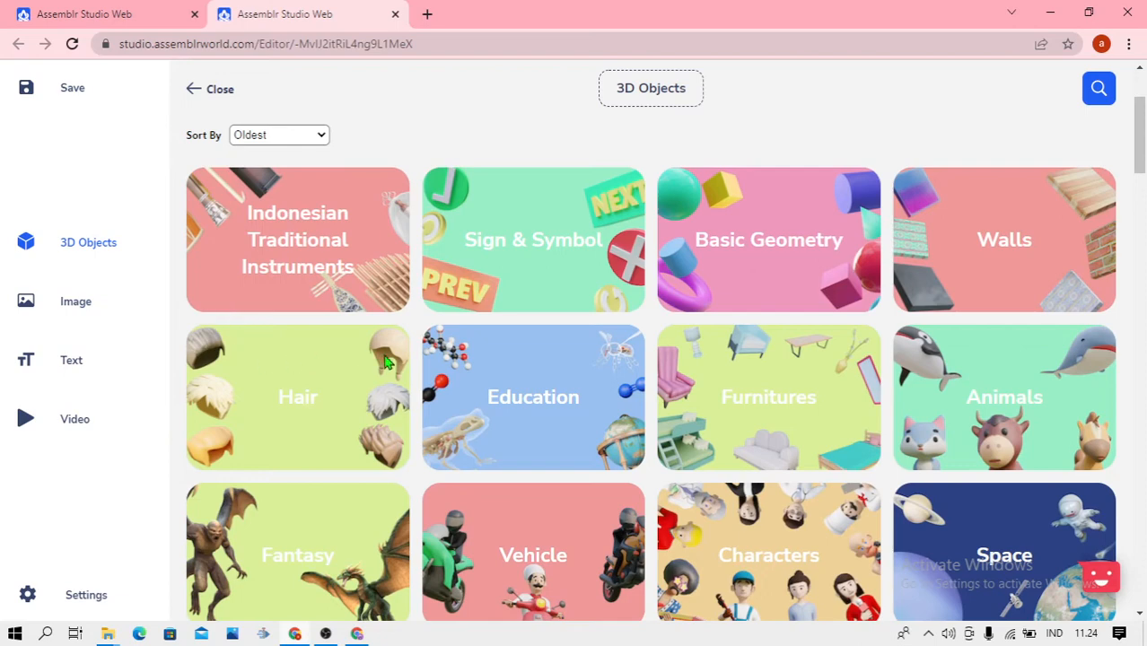
{"action": "scroll", "coordinate": [361, 359], "scroll_direction": "down", "scroll_amount": 3}
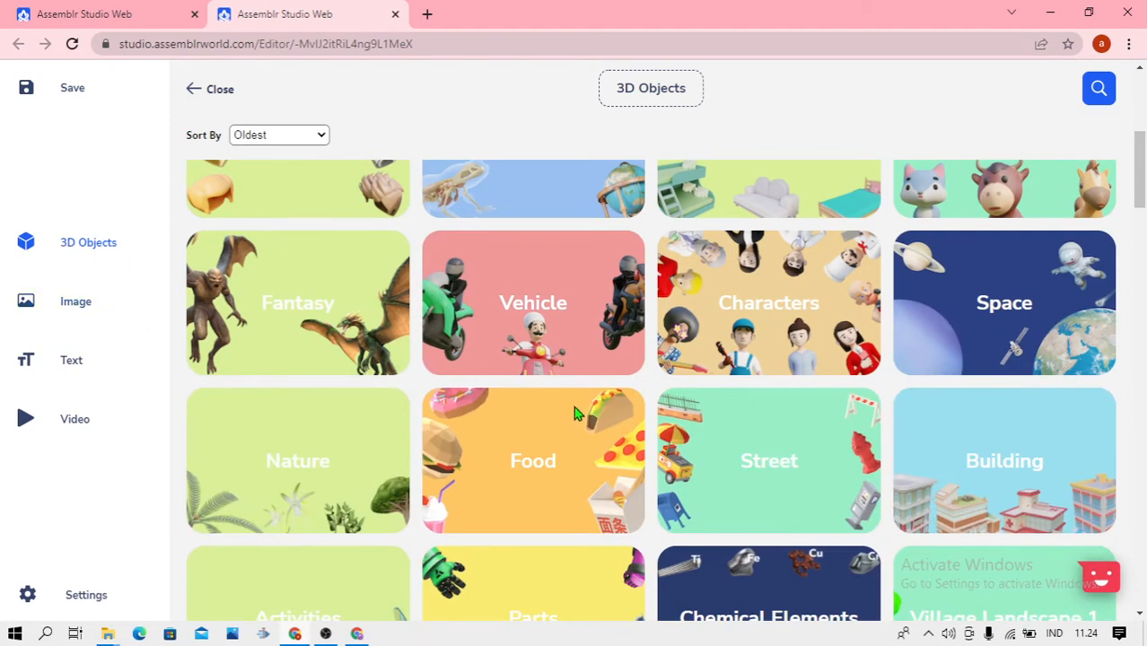
{"action": "scroll", "coordinate": [574, 412], "scroll_direction": "down", "scroll_amount": 7}
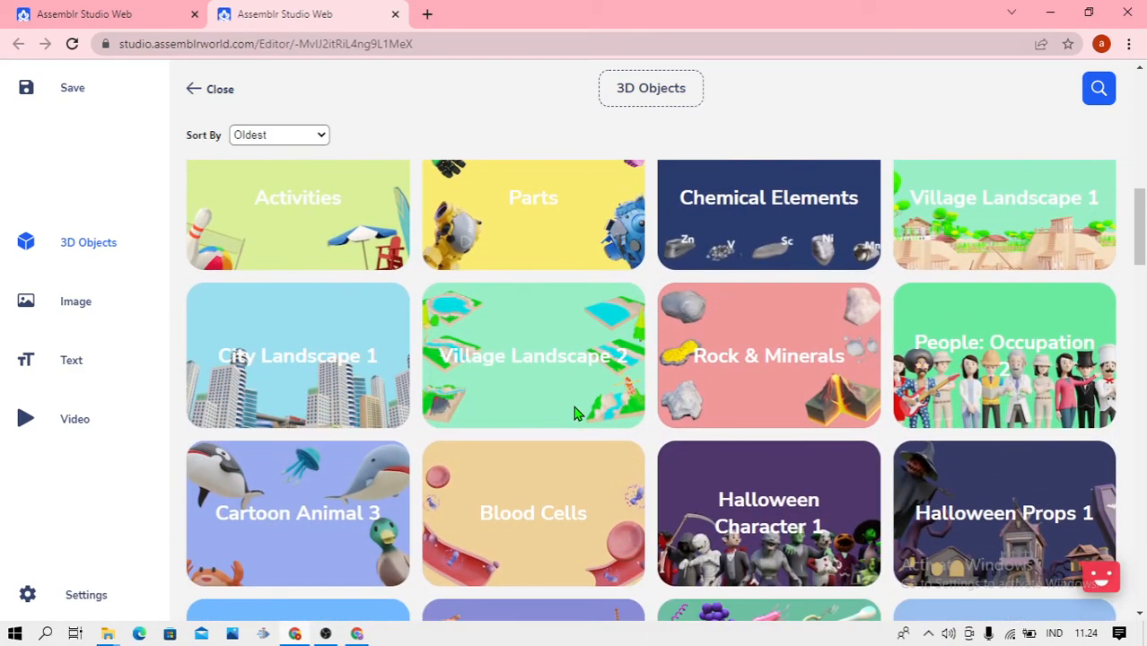
{"action": "scroll", "coordinate": [575, 412], "scroll_direction": "down", "scroll_amount": 13}
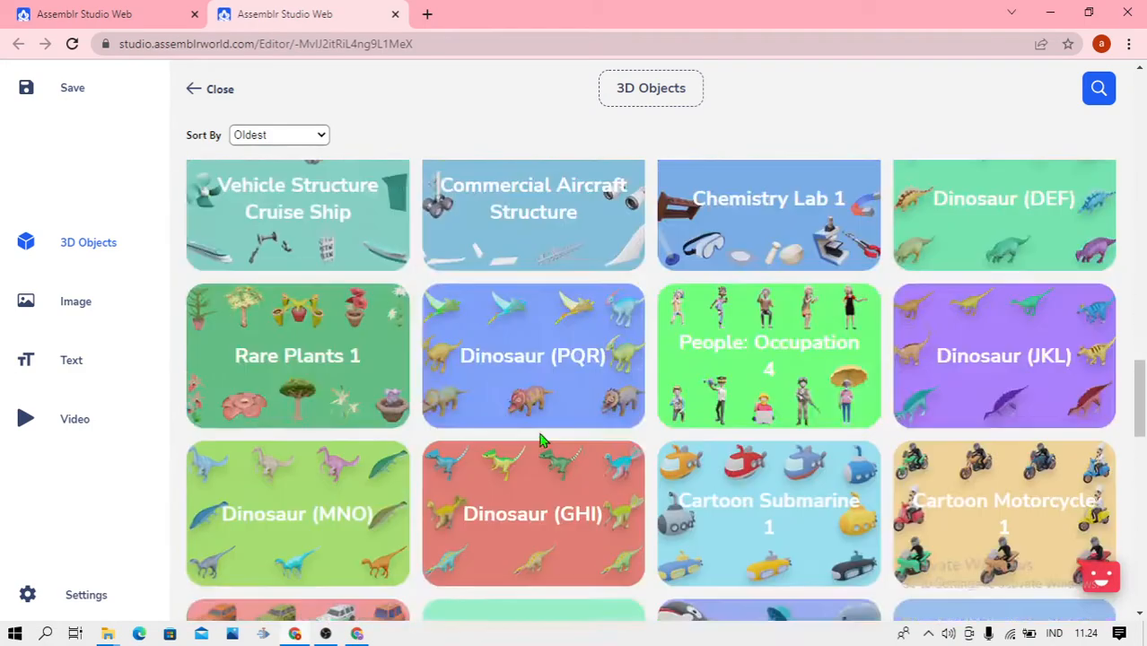
{"action": "scroll", "coordinate": [533, 453], "scroll_direction": "down", "scroll_amount": 11}
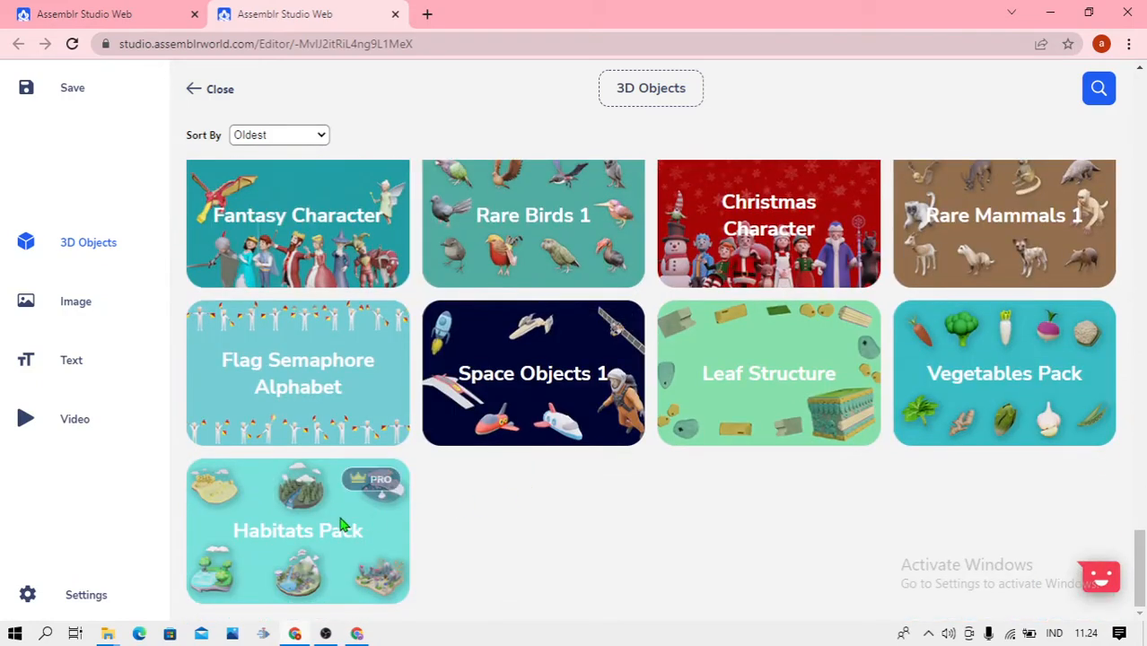
{"action": "left_click", "coordinate": [283, 537]}
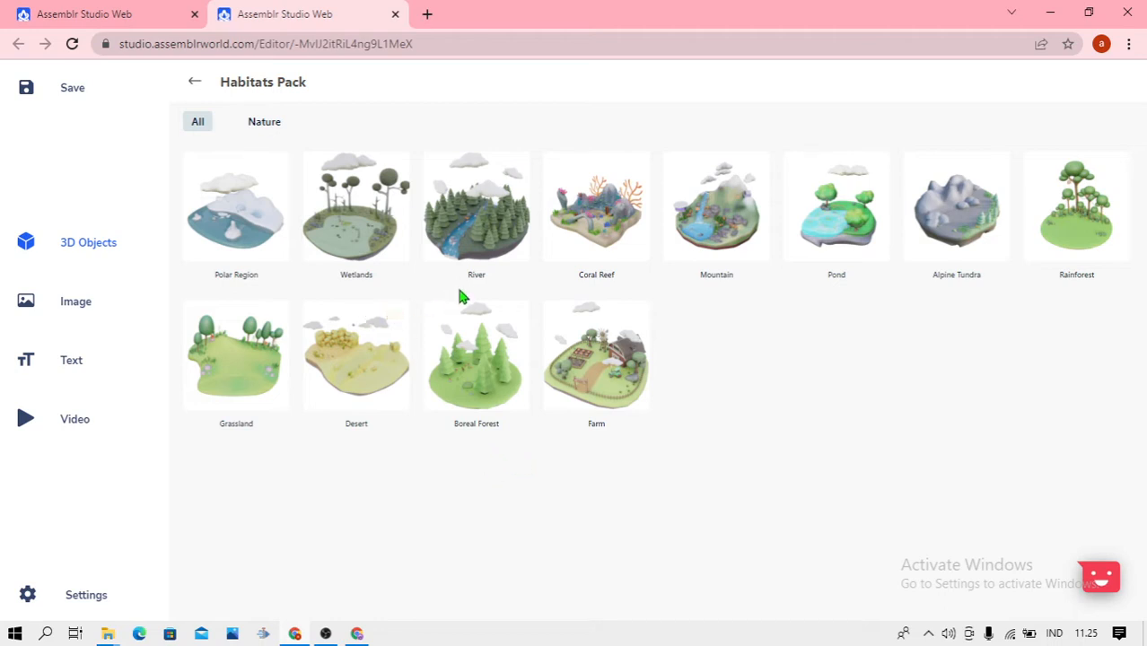
{"action": "left_click", "coordinate": [485, 236]}
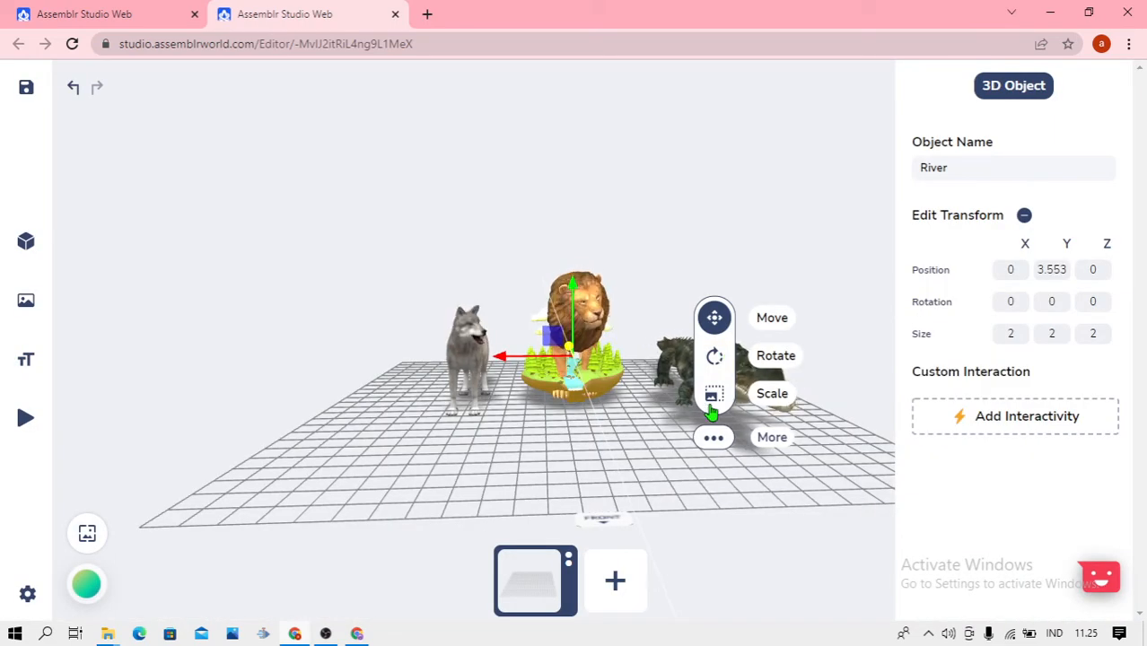
Scale the River habitat up uniformly to a size of about 7.98
{"action": "left_click", "coordinate": [714, 393]}
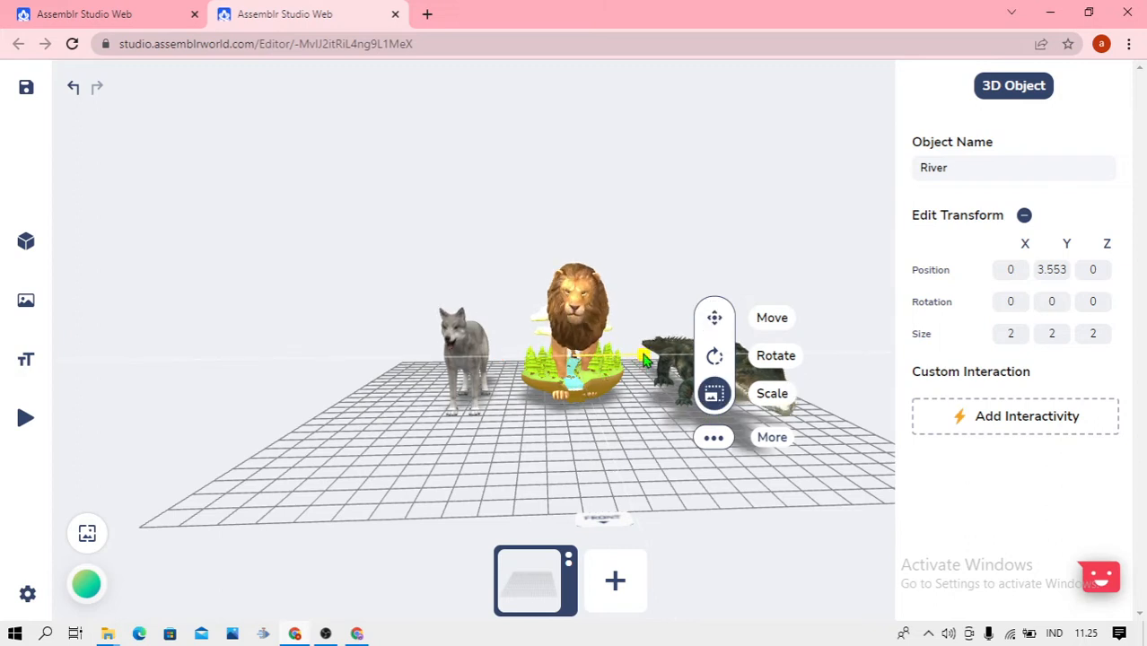
{"action": "left_click_drag", "start_coordinate": [642, 359], "coordinate": [783, 386]}
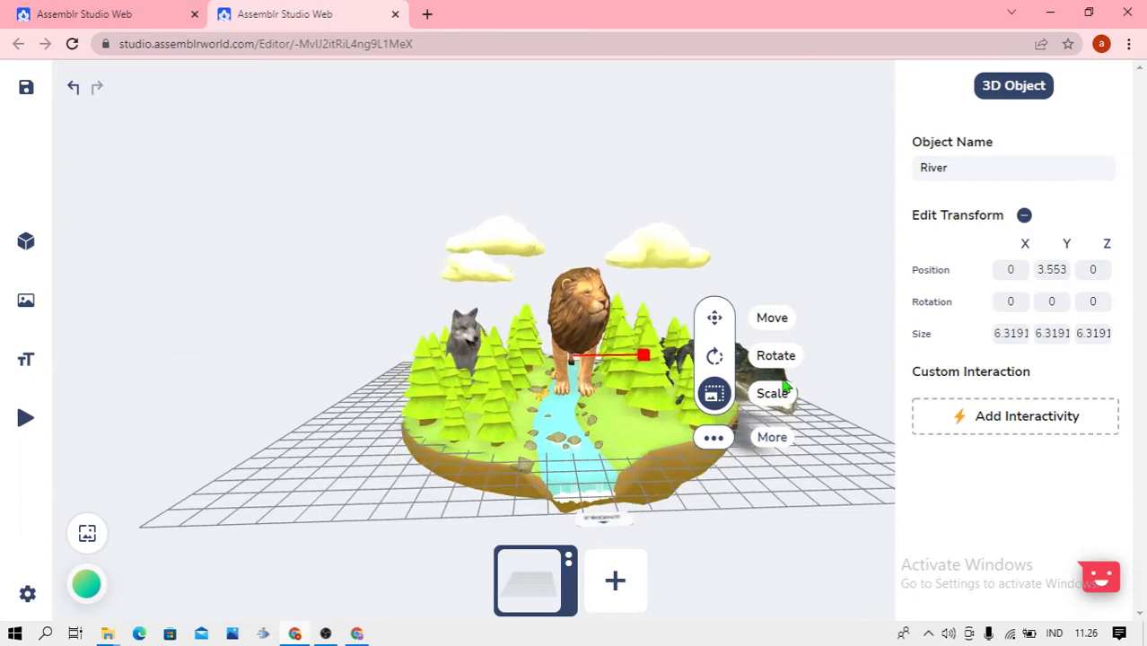
{"action": "left_click", "coordinate": [871, 359]}
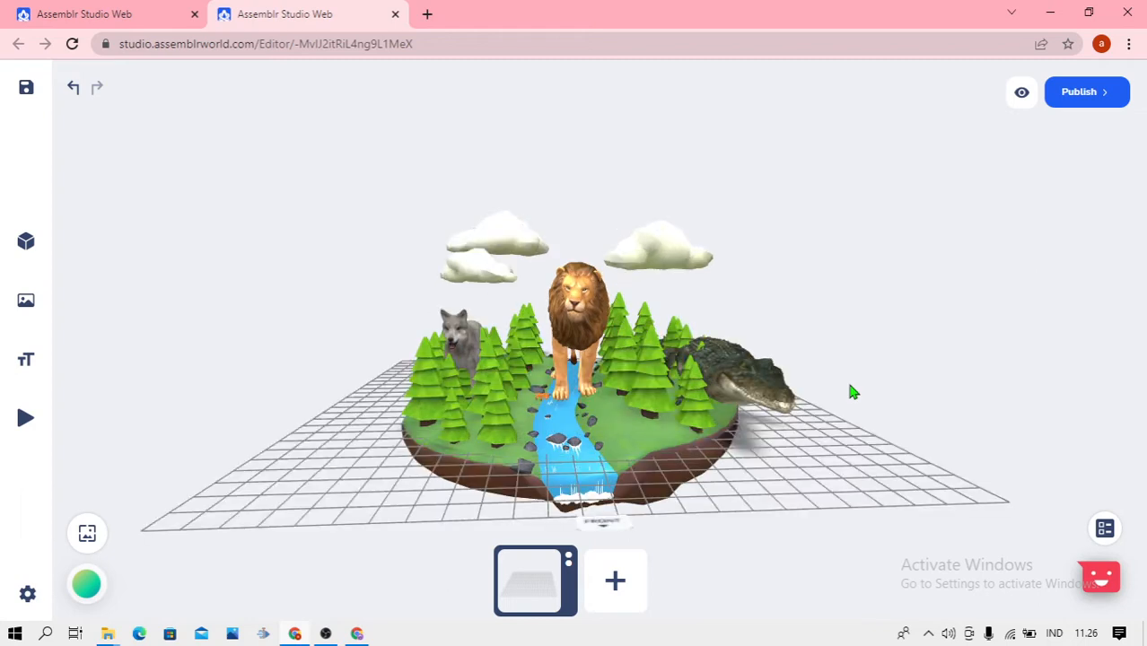
{"action": "left_click", "coordinate": [662, 372]}
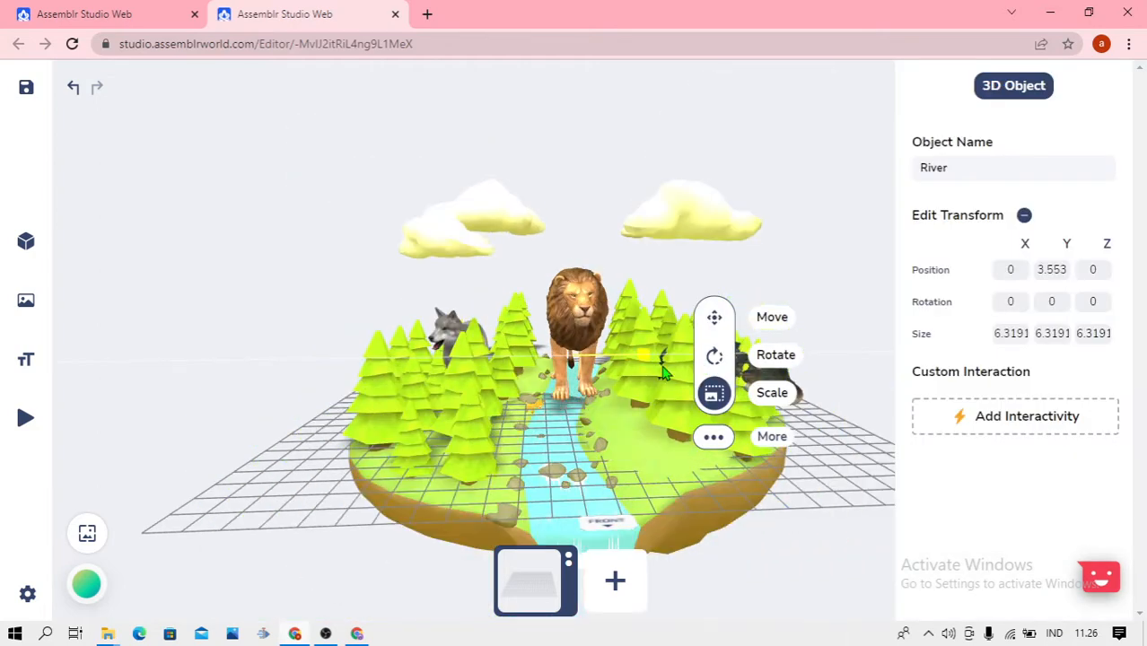
{"action": "left_click_drag", "start_coordinate": [663, 373], "coordinate": [682, 377]}
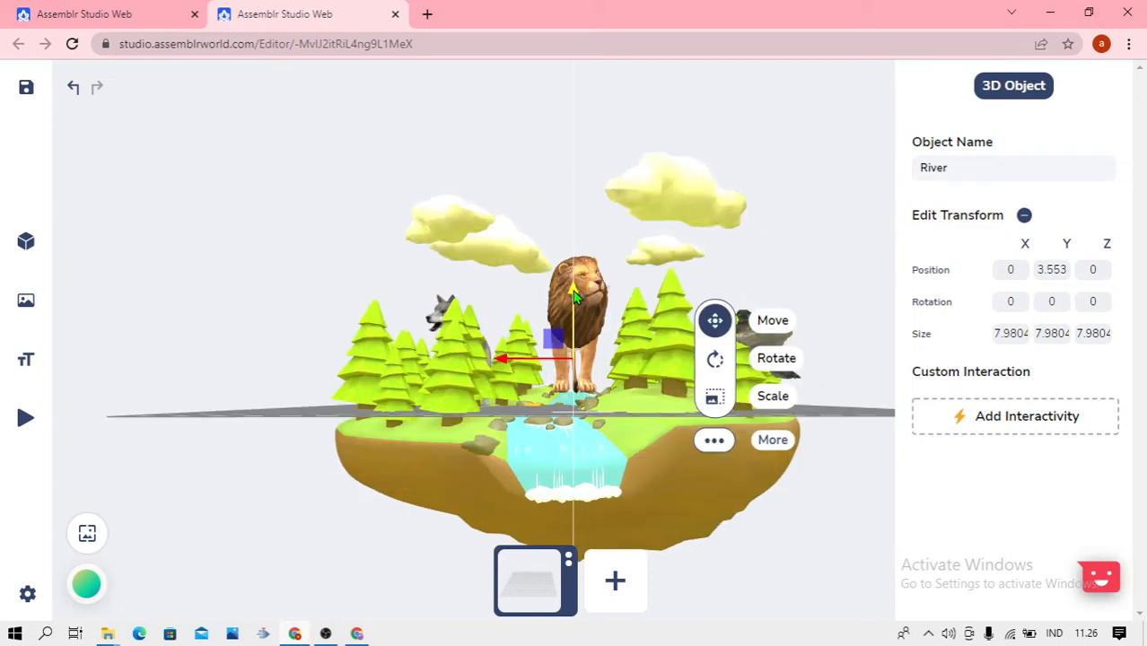
Flatten the River habitat to a Y size of 5 and reposition it at about X -0.27, Y 5.74, Z 2.89
{"action": "left_click_drag", "start_coordinate": [573, 287], "coordinate": [600, 168]}
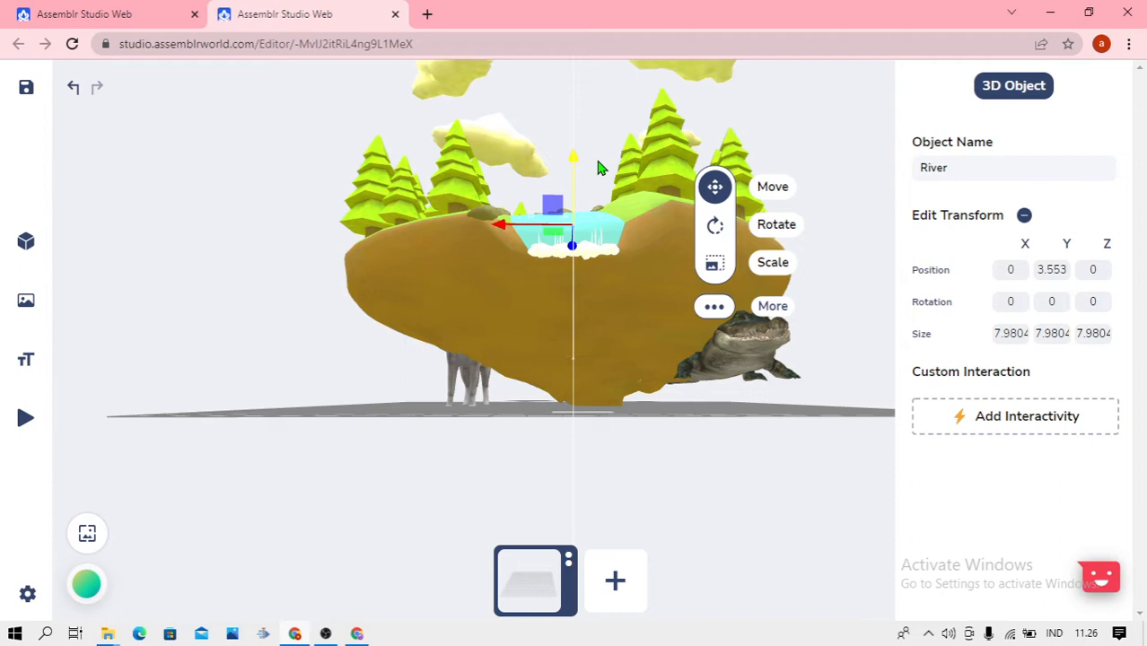
{"action": "left_click_drag", "start_coordinate": [599, 167], "coordinate": [617, 321]}
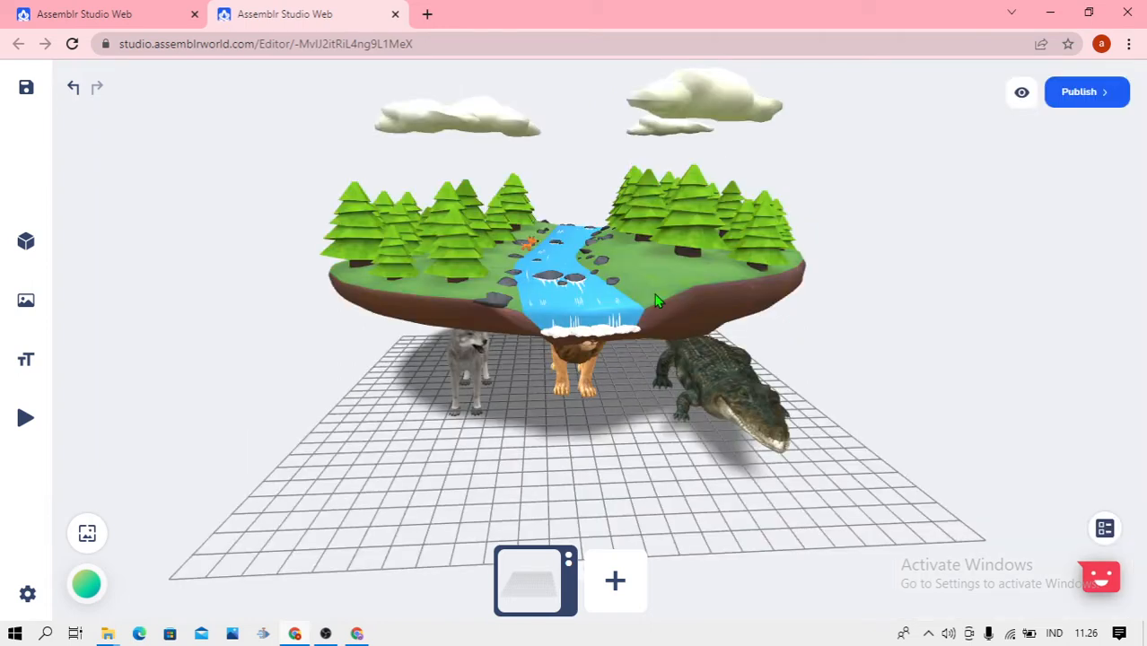
{"action": "left_click", "coordinate": [655, 301]}
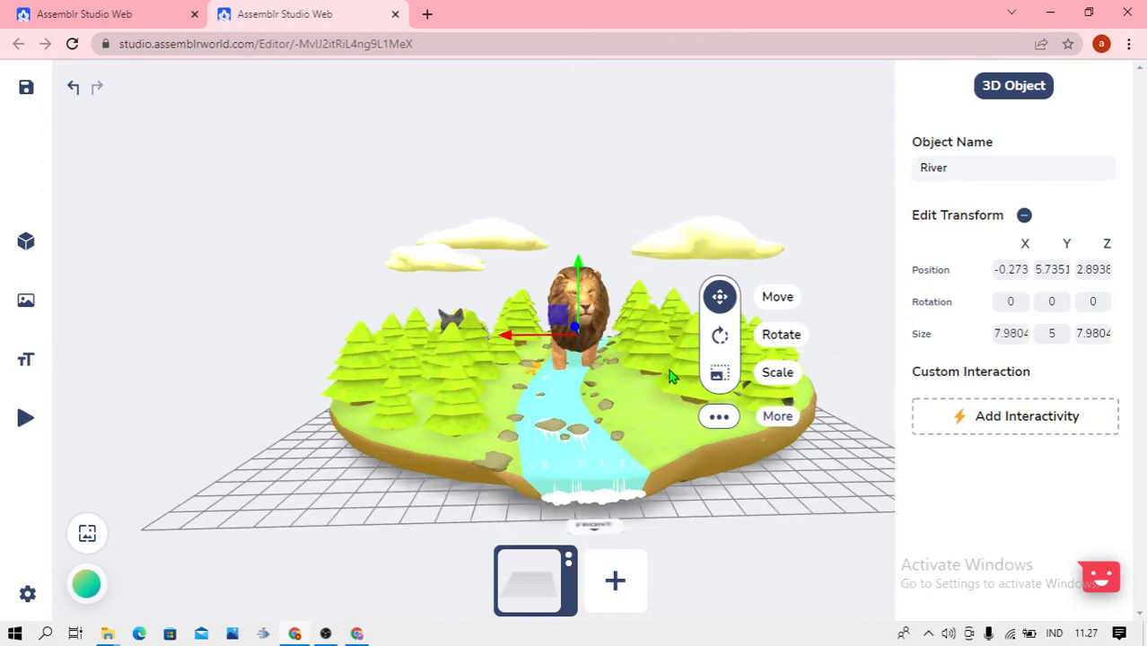
{"action": "left_click_drag", "start_coordinate": [673, 377], "coordinate": [679, 434]}
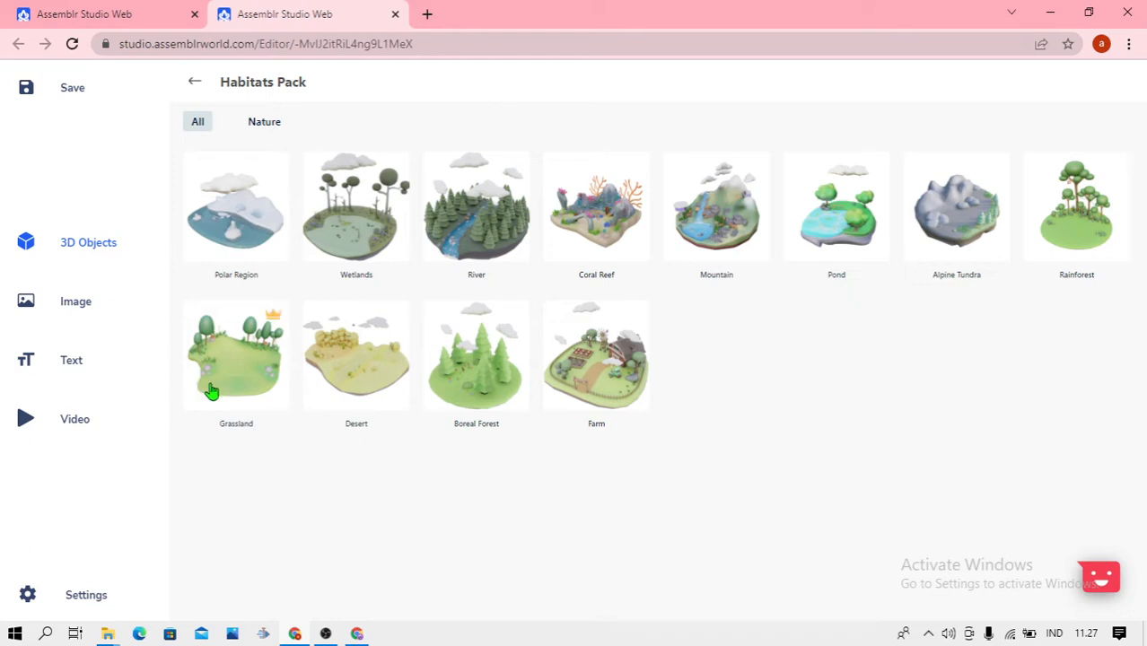
Browse the 3D objects library categories and look through the Nature Landscape 1 pack for a landscape base
{"action": "left_click", "coordinate": [194, 82]}
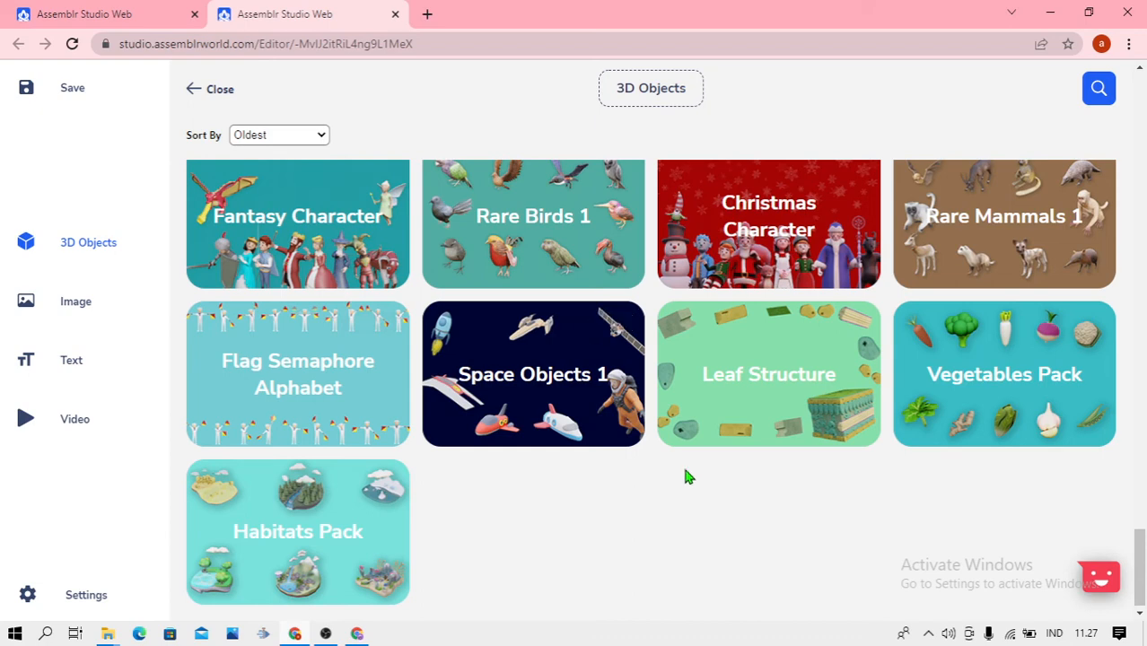
{"action": "scroll", "coordinate": [656, 453], "scroll_direction": "up", "scroll_amount": 3}
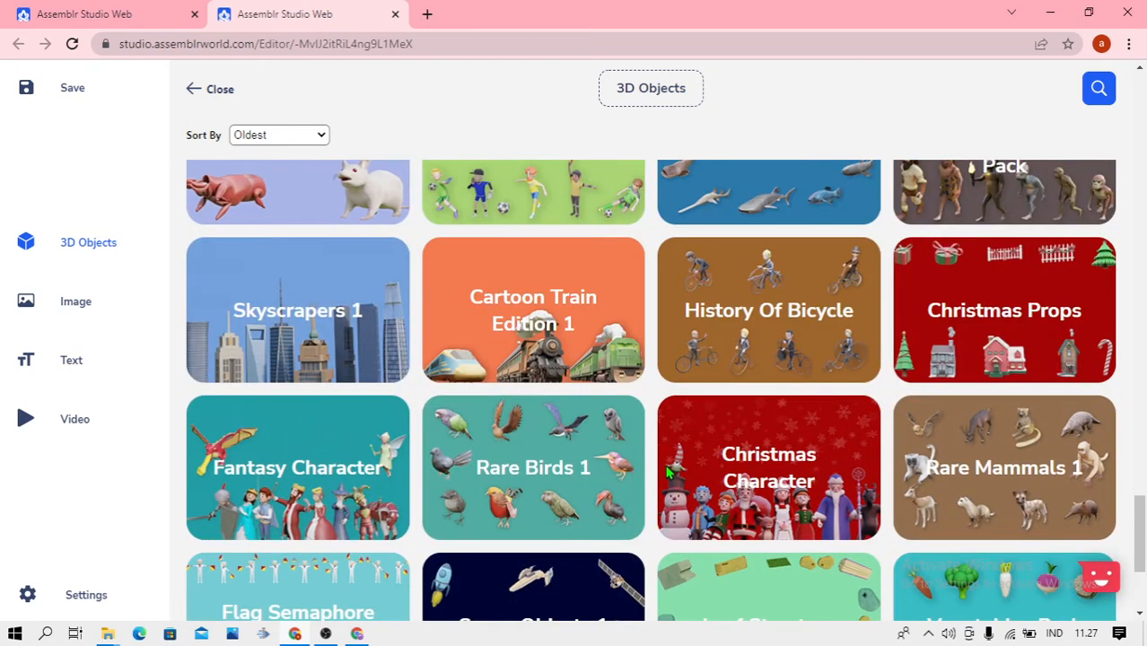
{"action": "scroll", "coordinate": [667, 472], "scroll_direction": "up", "scroll_amount": 2}
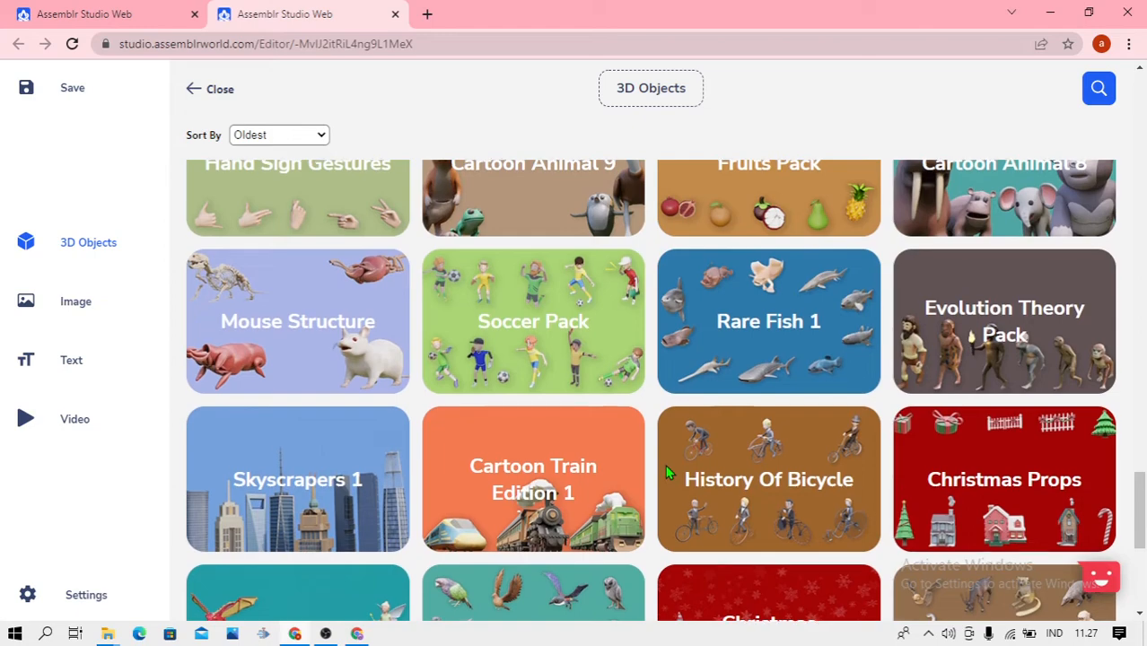
{"action": "scroll", "coordinate": [666, 473], "scroll_direction": "up", "scroll_amount": 3}
{"action": "scroll", "coordinate": [667, 473], "scroll_direction": "up", "scroll_amount": 1}
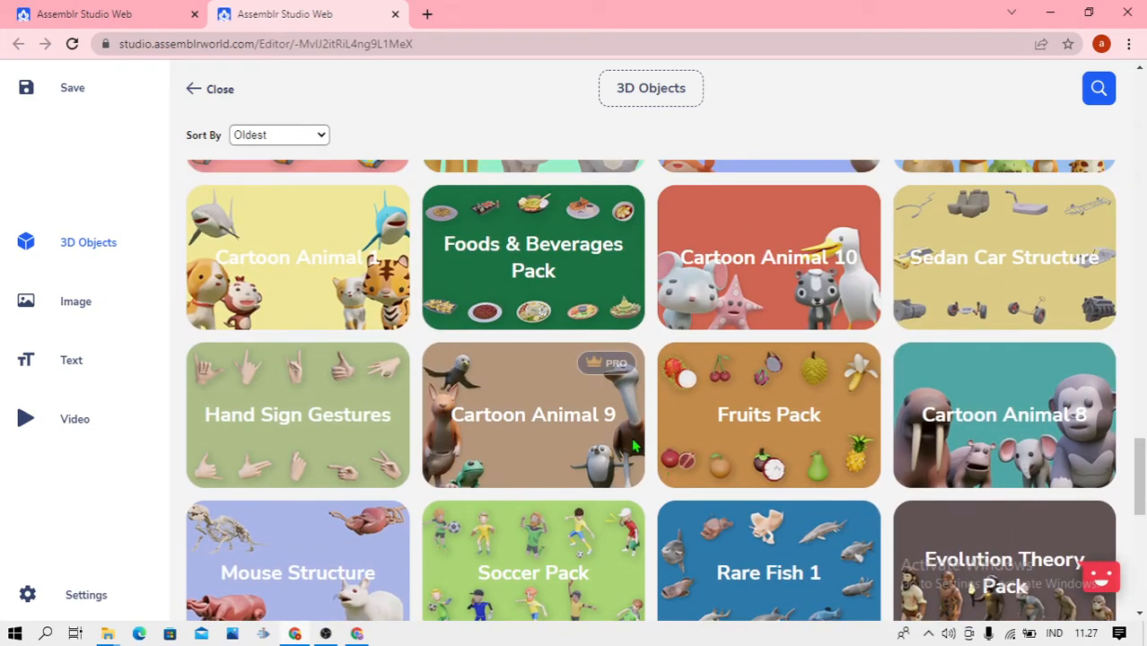
{"action": "scroll", "coordinate": [640, 454], "scroll_direction": "up", "scroll_amount": 3}
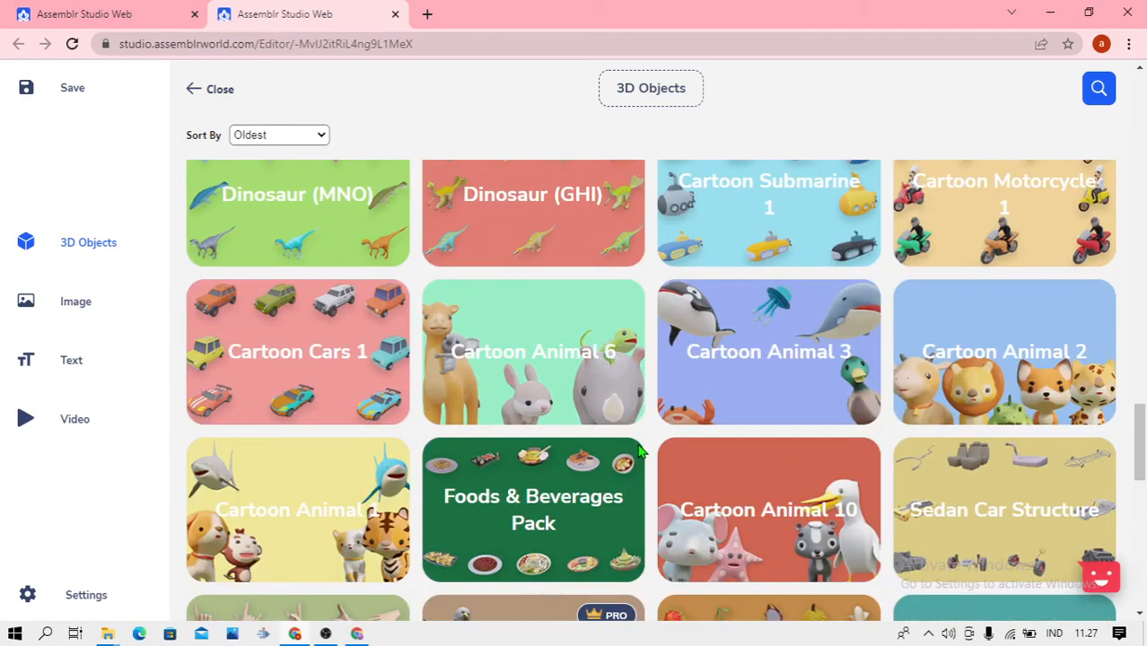
{"action": "scroll", "coordinate": [640, 453], "scroll_direction": "up", "scroll_amount": 4}
{"action": "scroll", "coordinate": [640, 453], "scroll_direction": "up", "scroll_amount": 2}
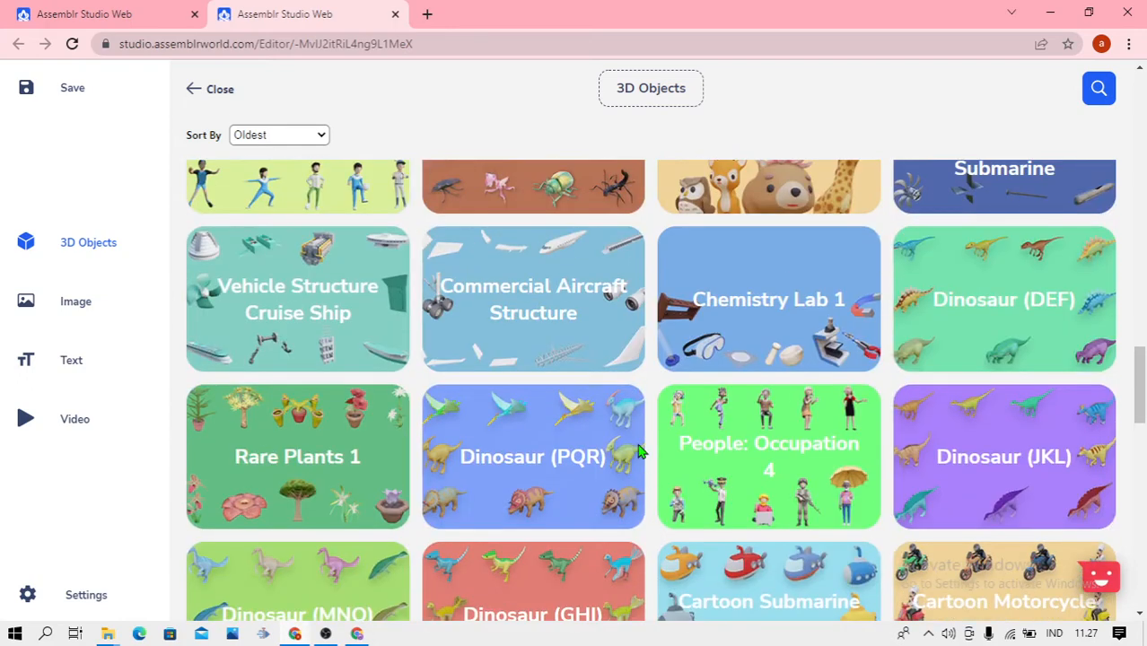
{"action": "scroll", "coordinate": [640, 453], "scroll_direction": "up", "scroll_amount": 5}
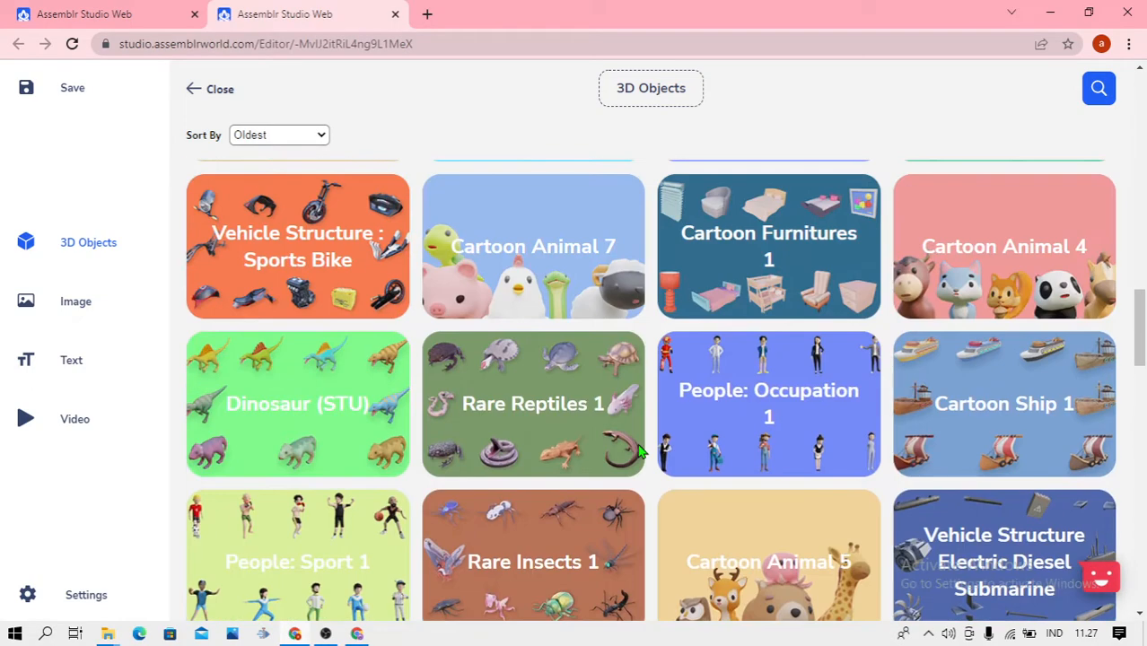
{"action": "scroll", "coordinate": [640, 453], "scroll_direction": "up", "scroll_amount": 3}
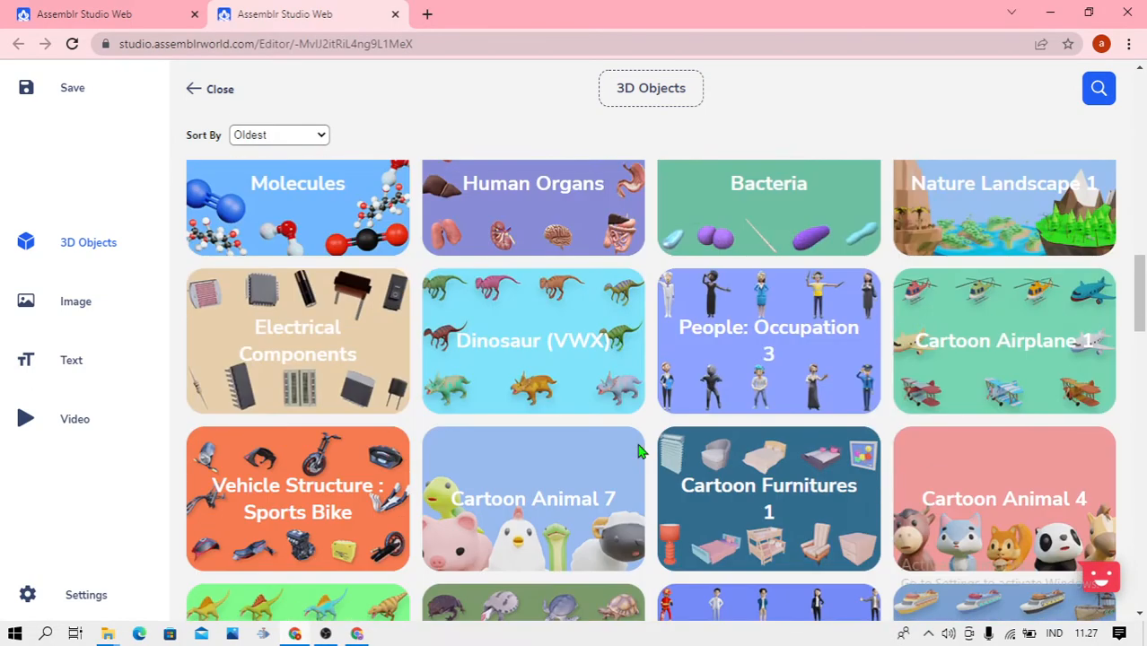
{"action": "scroll", "coordinate": [640, 453], "scroll_direction": "up", "scroll_amount": 2}
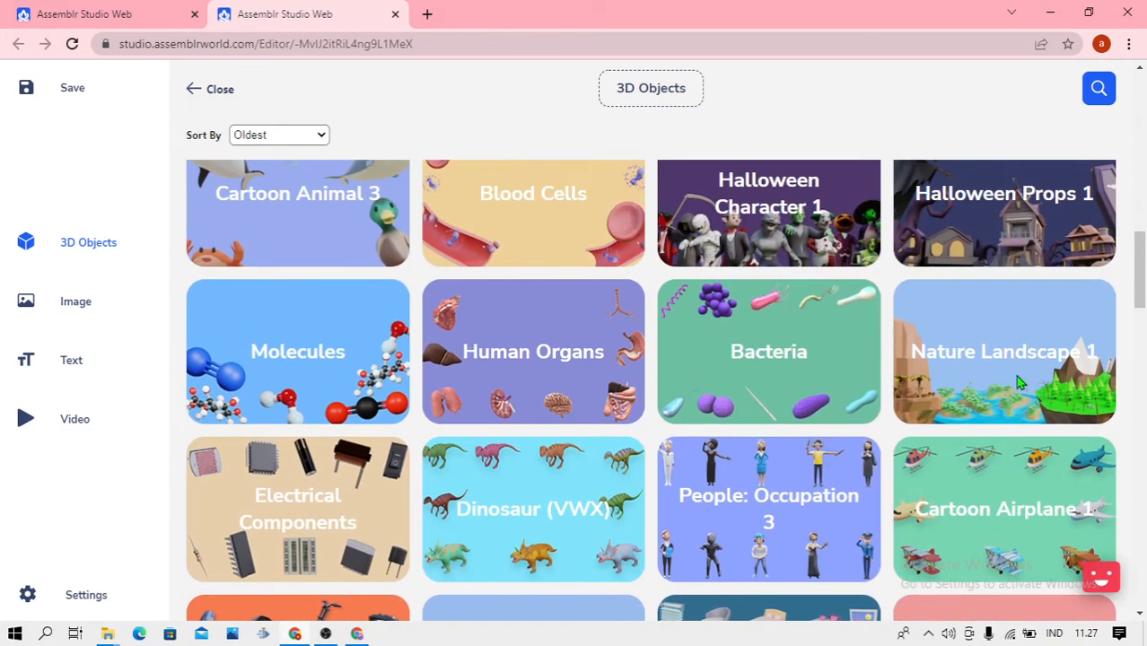
{"action": "left_click", "coordinate": [1020, 383]}
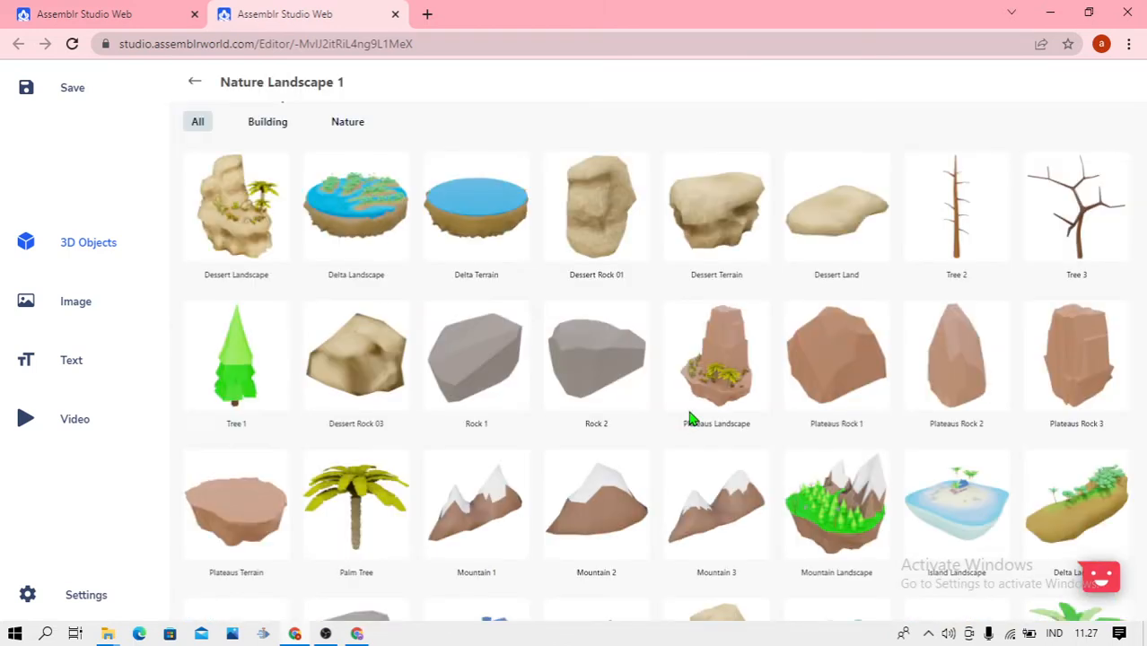
{"action": "scroll", "coordinate": [689, 419], "scroll_direction": "down", "scroll_amount": 3}
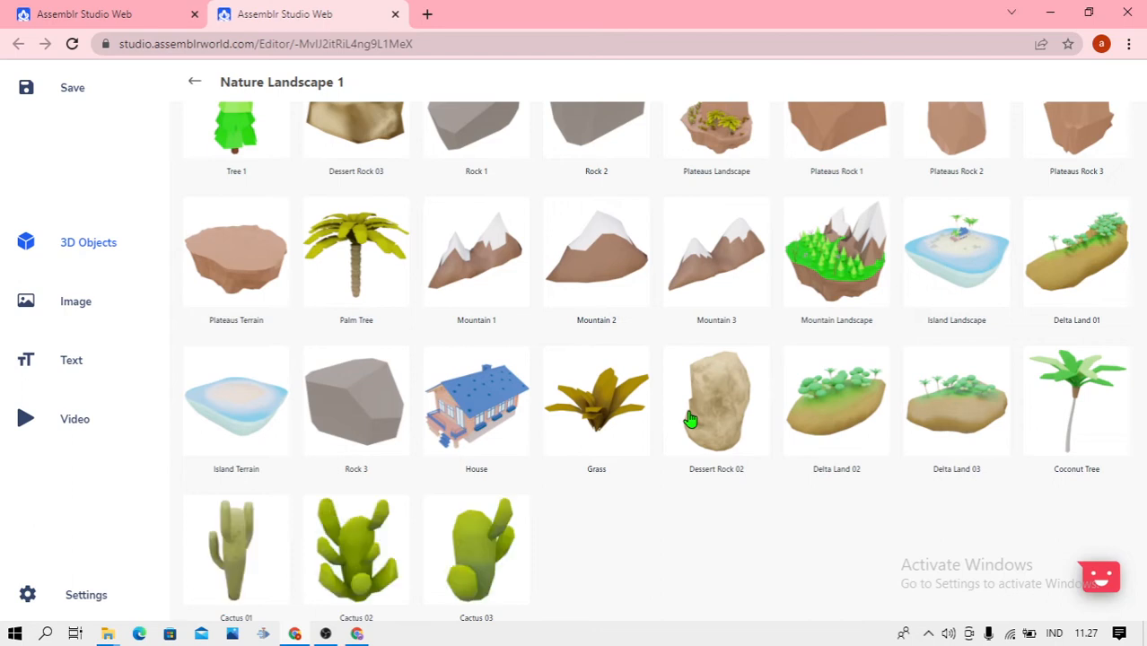
{"action": "scroll", "coordinate": [689, 419], "scroll_direction": "down", "scroll_amount": 1}
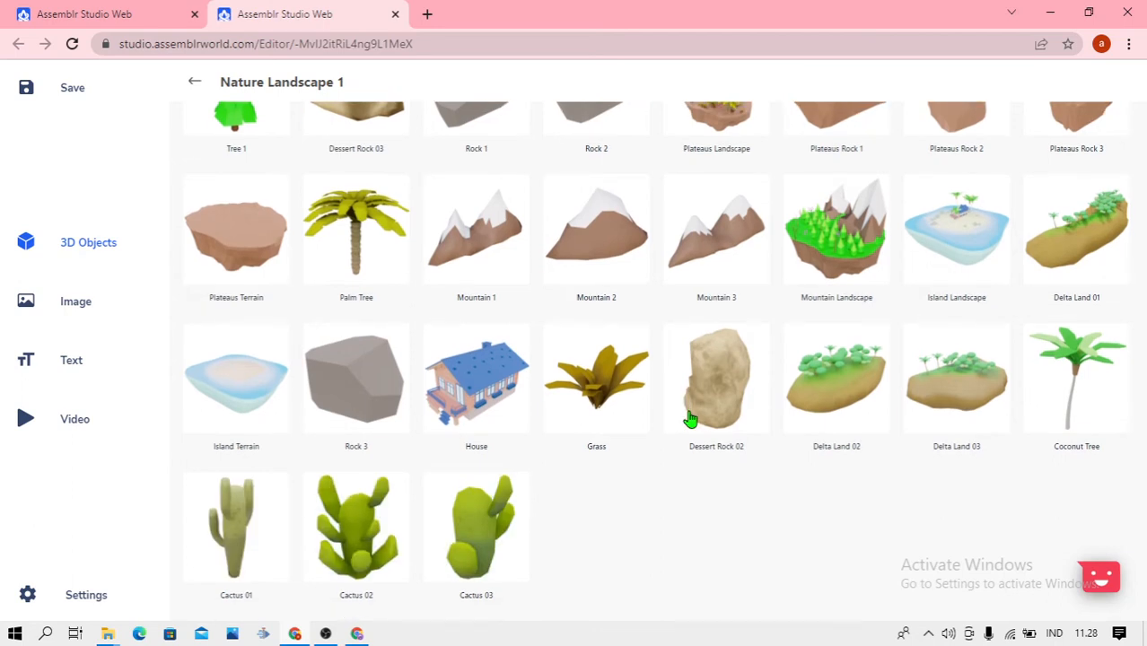
{"action": "scroll", "coordinate": [689, 419], "scroll_direction": "up", "scroll_amount": 2}
{"action": "scroll", "coordinate": [689, 419], "scroll_direction": "up", "scroll_amount": 2}
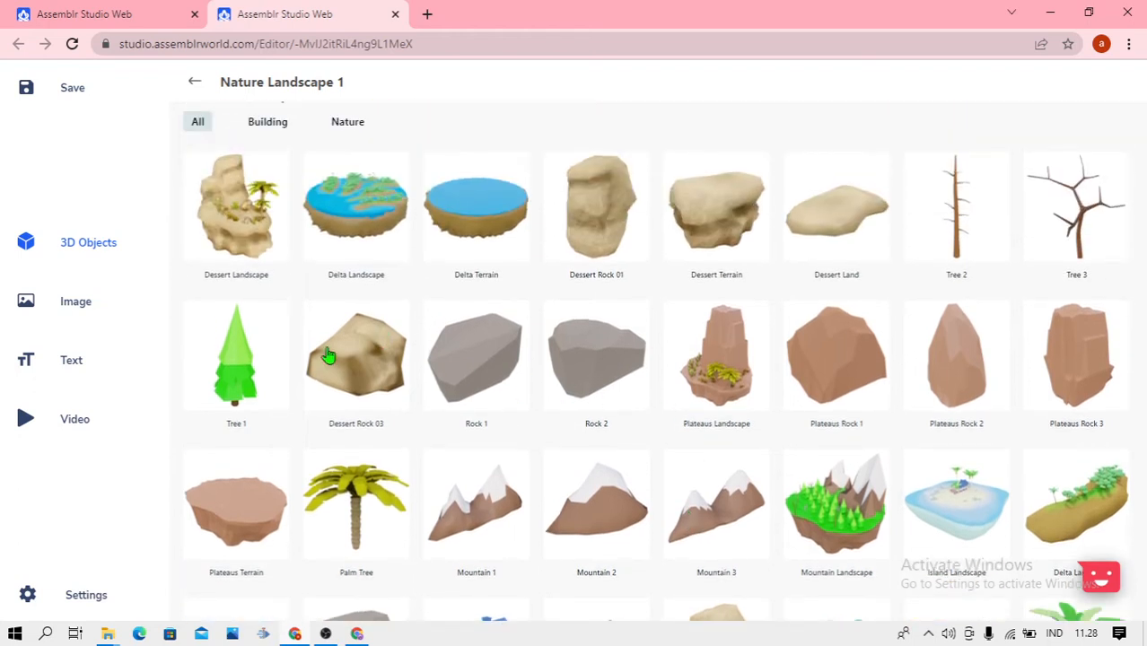
Look through the earlier library categories and examine the plants, rocks and trees in the Nature category
{"action": "left_click", "coordinate": [193, 85]}
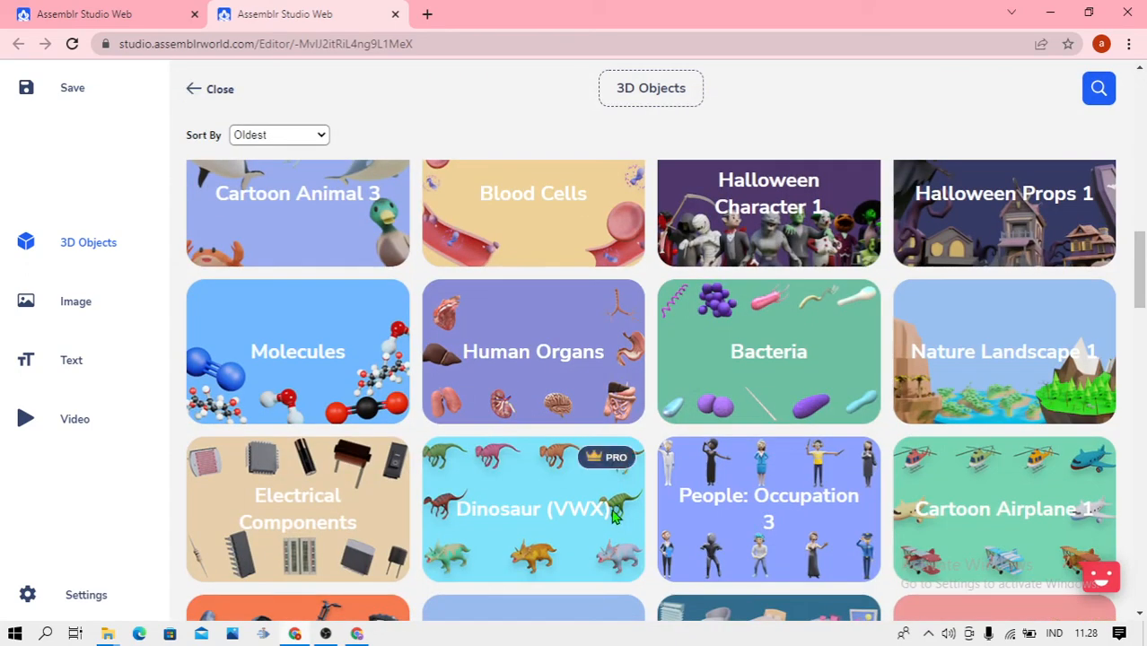
{"action": "scroll", "coordinate": [643, 516], "scroll_direction": "down", "scroll_amount": 2}
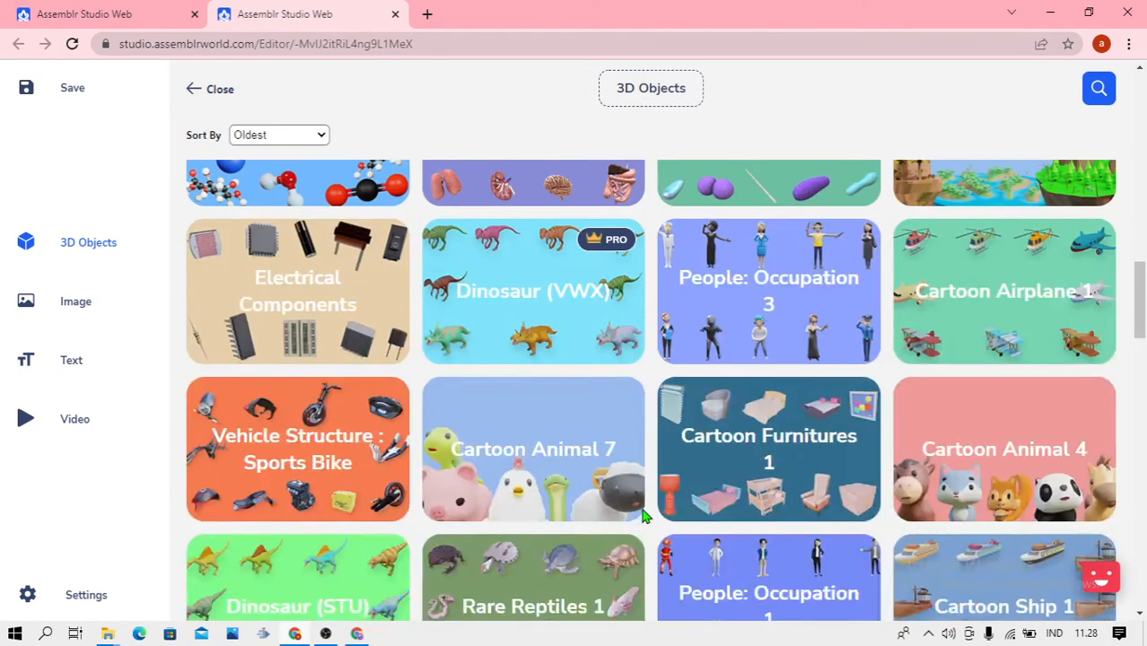
{"action": "scroll", "coordinate": [643, 516], "scroll_direction": "up", "scroll_amount": 5}
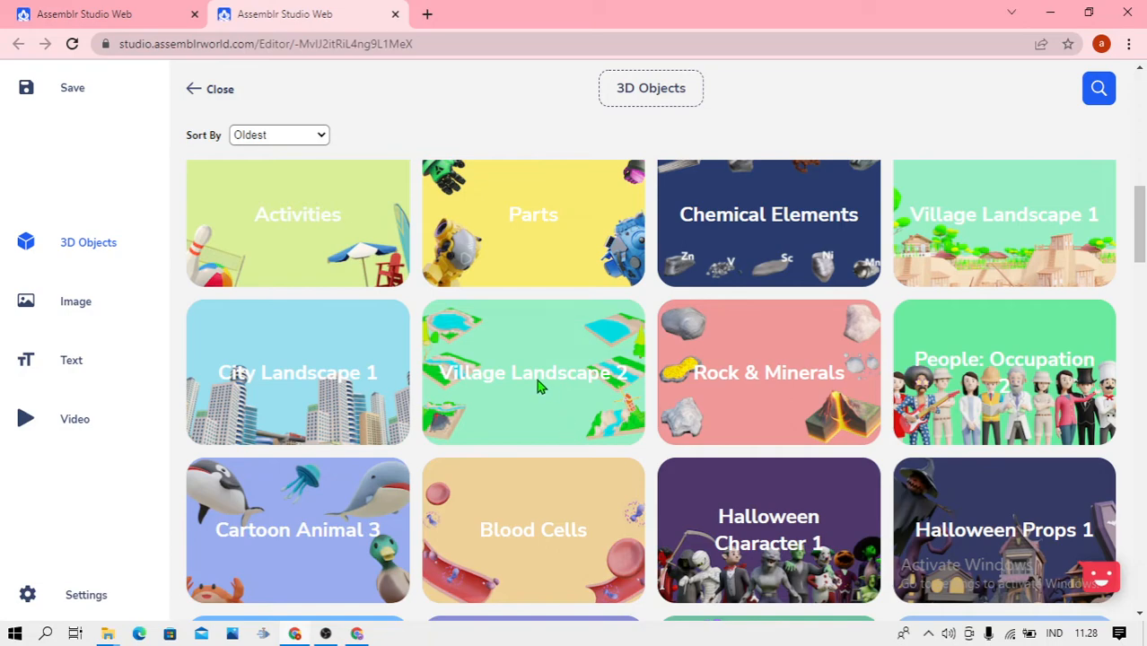
{"action": "scroll", "coordinate": [539, 386], "scroll_direction": "up", "scroll_amount": 3}
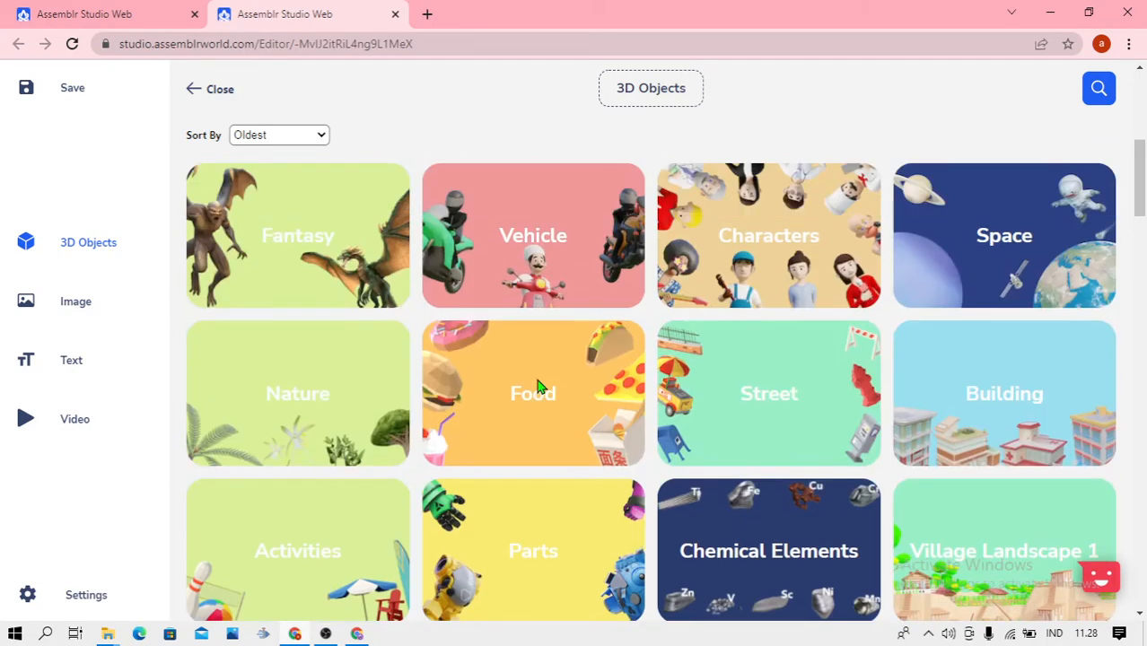
{"action": "scroll", "coordinate": [539, 386], "scroll_direction": "up", "scroll_amount": 3}
{"action": "scroll", "coordinate": [540, 386], "scroll_direction": "up", "scroll_amount": 2}
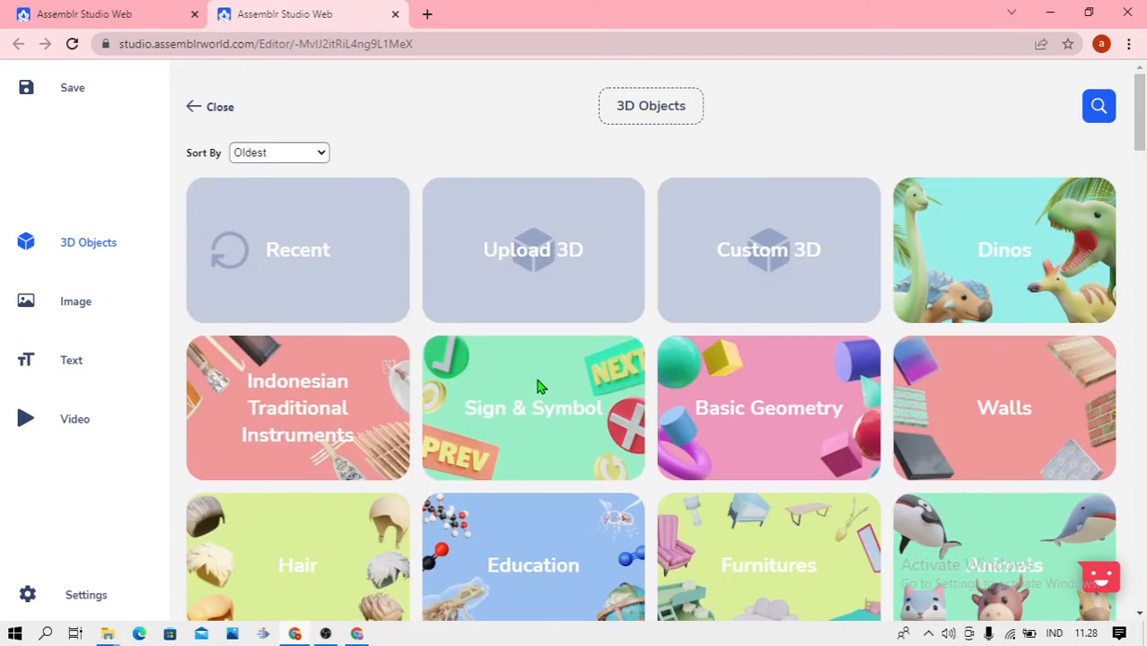
{"action": "scroll", "coordinate": [546, 408], "scroll_direction": "down", "scroll_amount": 3}
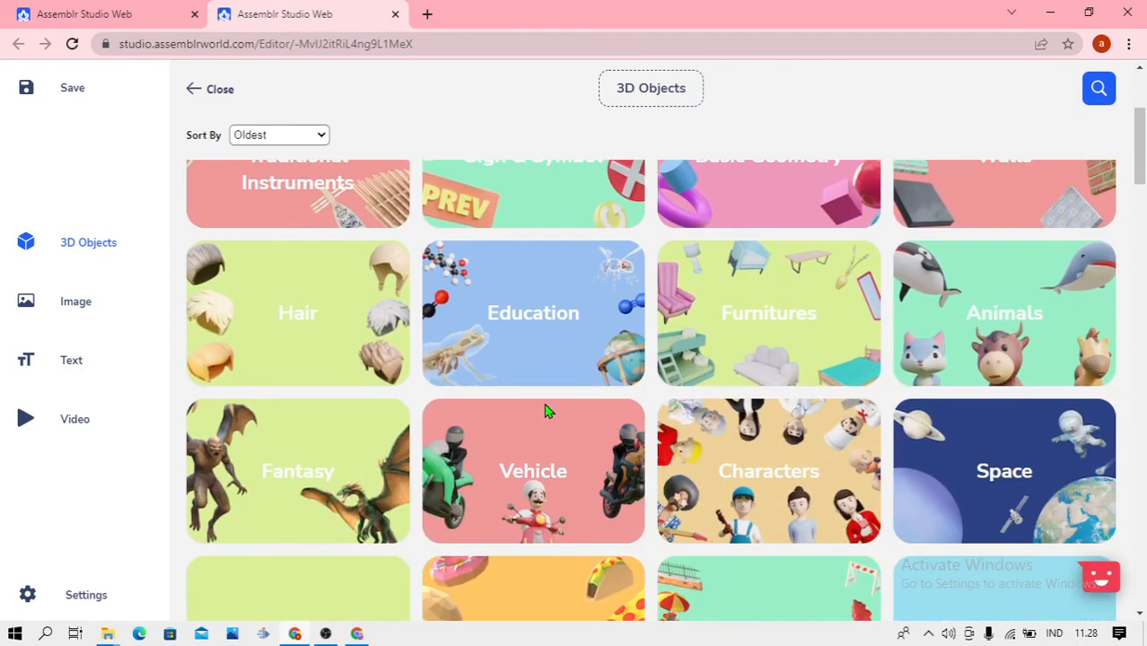
{"action": "scroll", "coordinate": [545, 411], "scroll_direction": "down", "scroll_amount": 3}
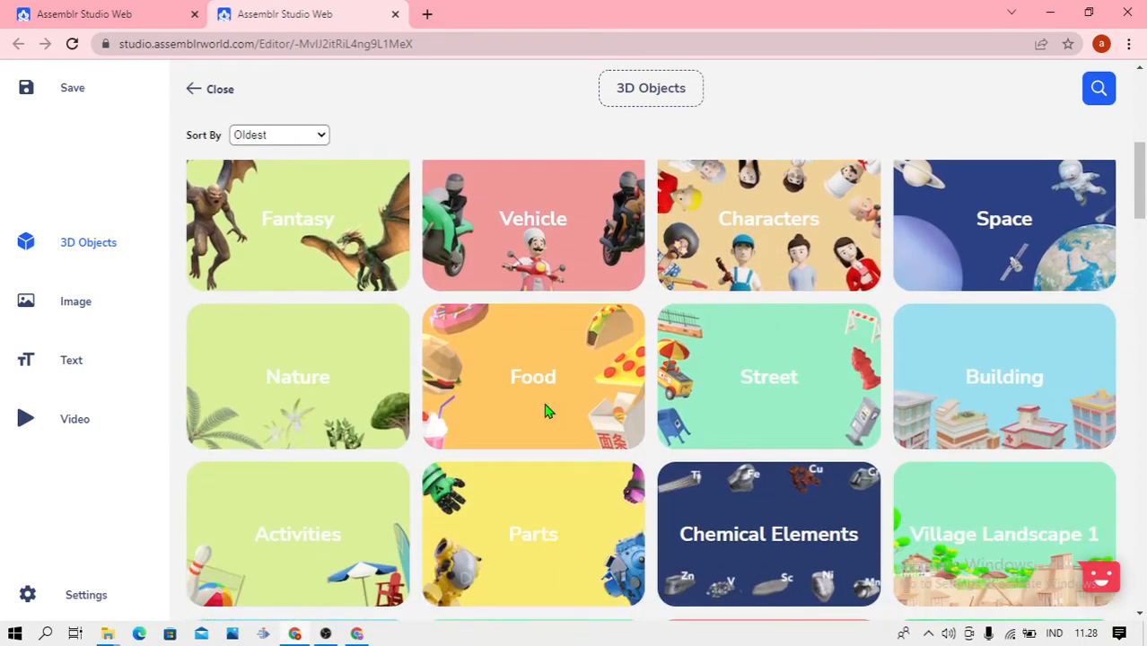
{"action": "left_click", "coordinate": [302, 384]}
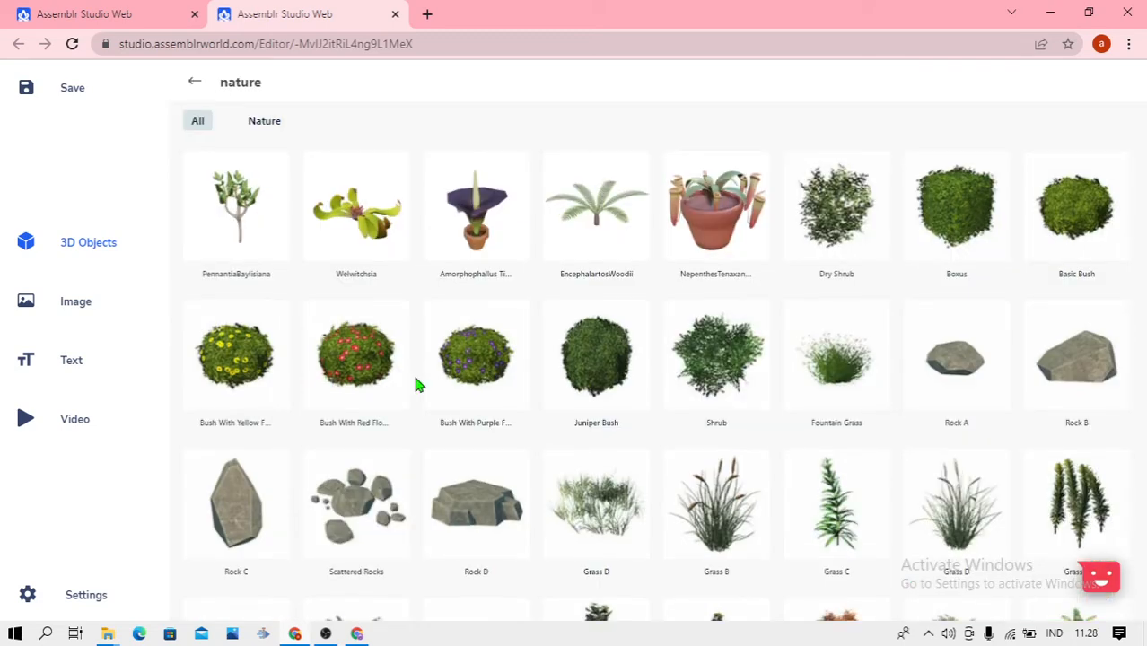
{"action": "scroll", "coordinate": [415, 385], "scroll_direction": "down", "scroll_amount": 1}
{"action": "scroll", "coordinate": [415, 385], "scroll_direction": "down", "scroll_amount": 2}
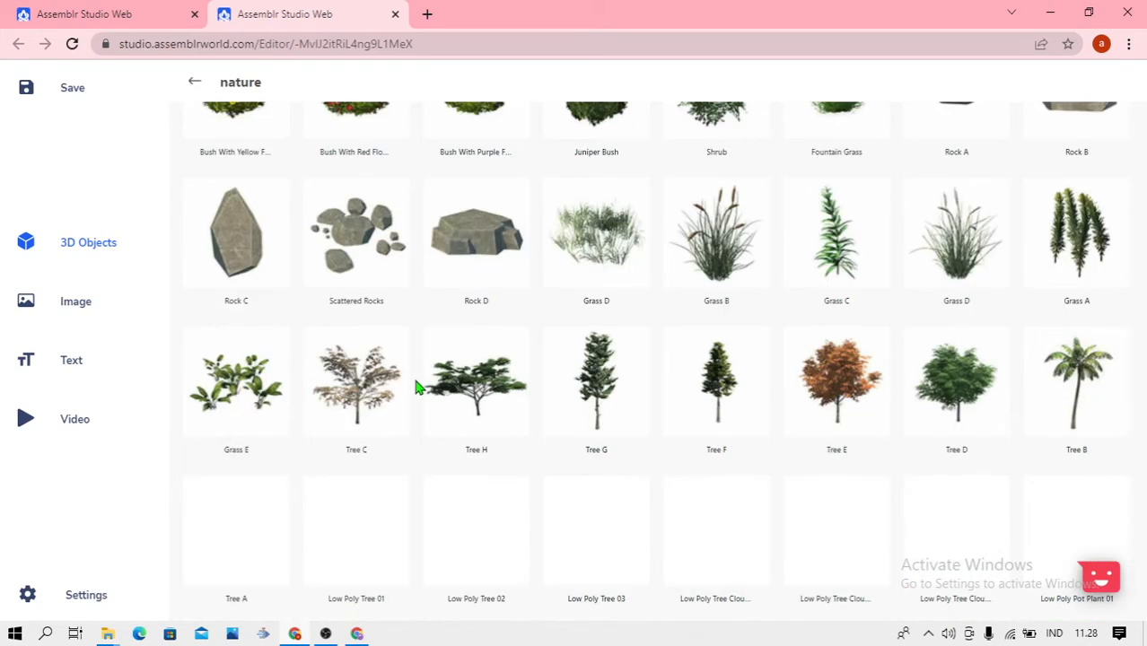
{"action": "scroll", "coordinate": [416, 386], "scroll_direction": "down", "scroll_amount": 2}
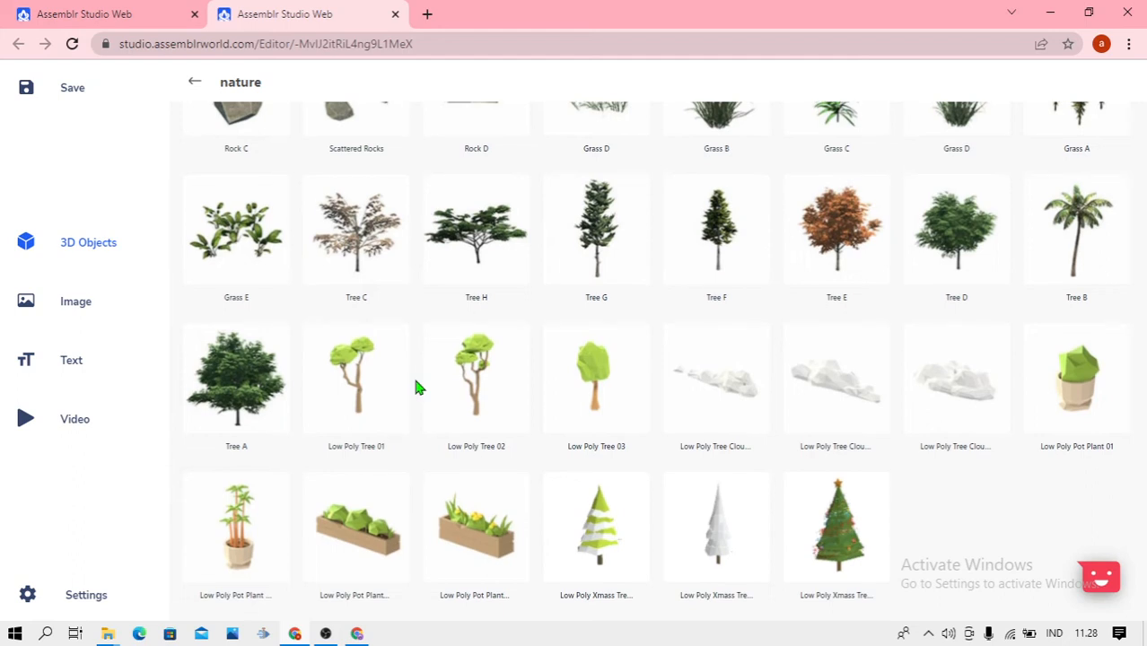
{"action": "scroll", "coordinate": [416, 388], "scroll_direction": "up", "scroll_amount": 5}
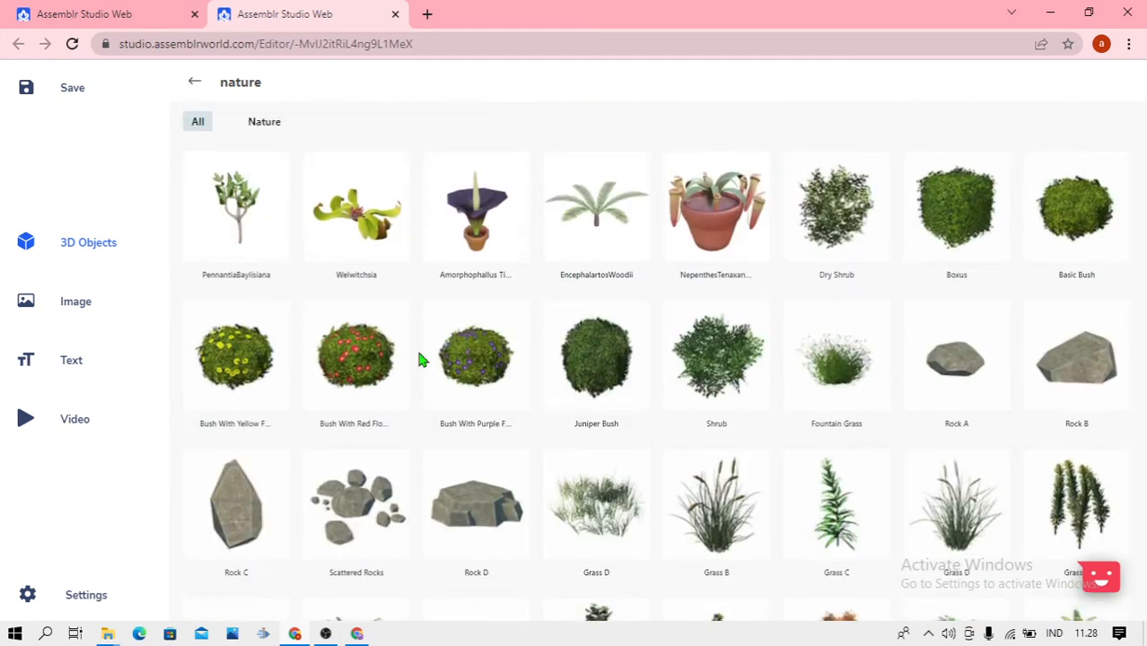
Add the Rainforest model from the Habitats Pack category of the 3D objects library to the scene
{"action": "left_click", "coordinate": [196, 84]}
{"action": "scroll", "coordinate": [439, 506], "scroll_direction": "down", "scroll_amount": 5}
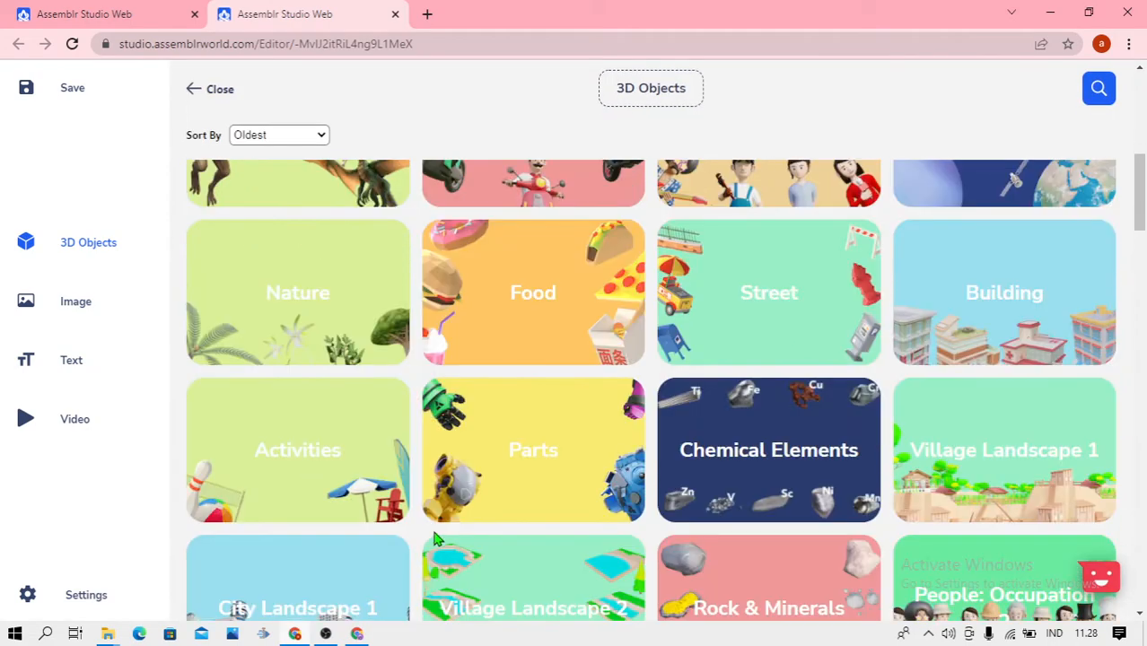
{"action": "scroll", "coordinate": [444, 511], "scroll_direction": "down", "scroll_amount": 5}
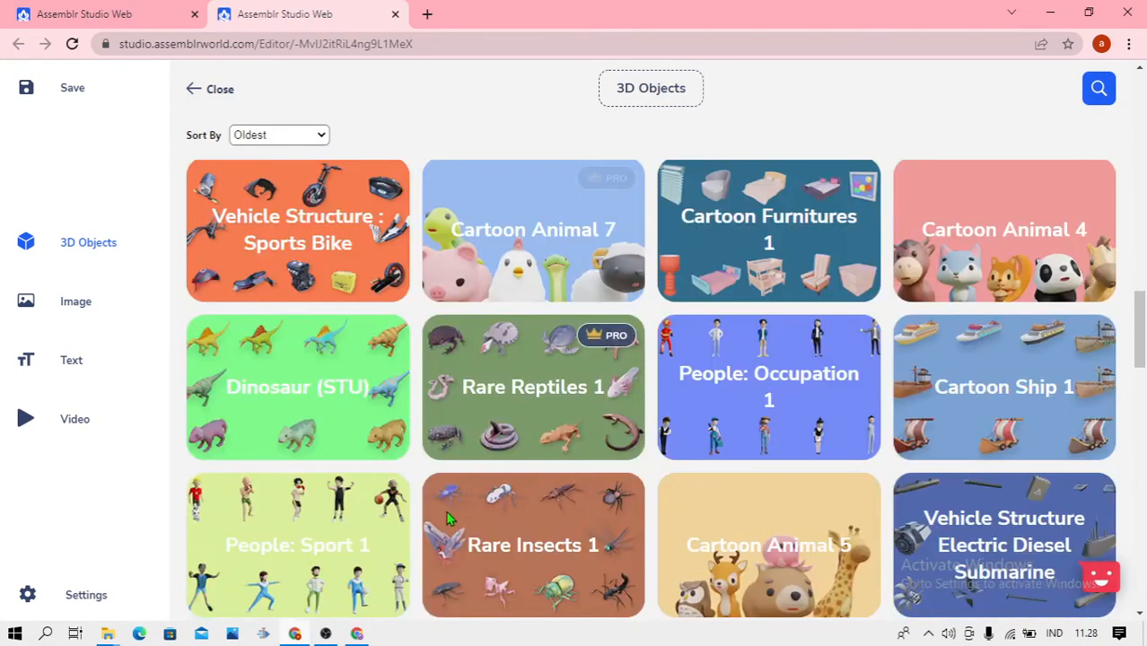
{"action": "scroll", "coordinate": [448, 519], "scroll_direction": "down", "scroll_amount": 5}
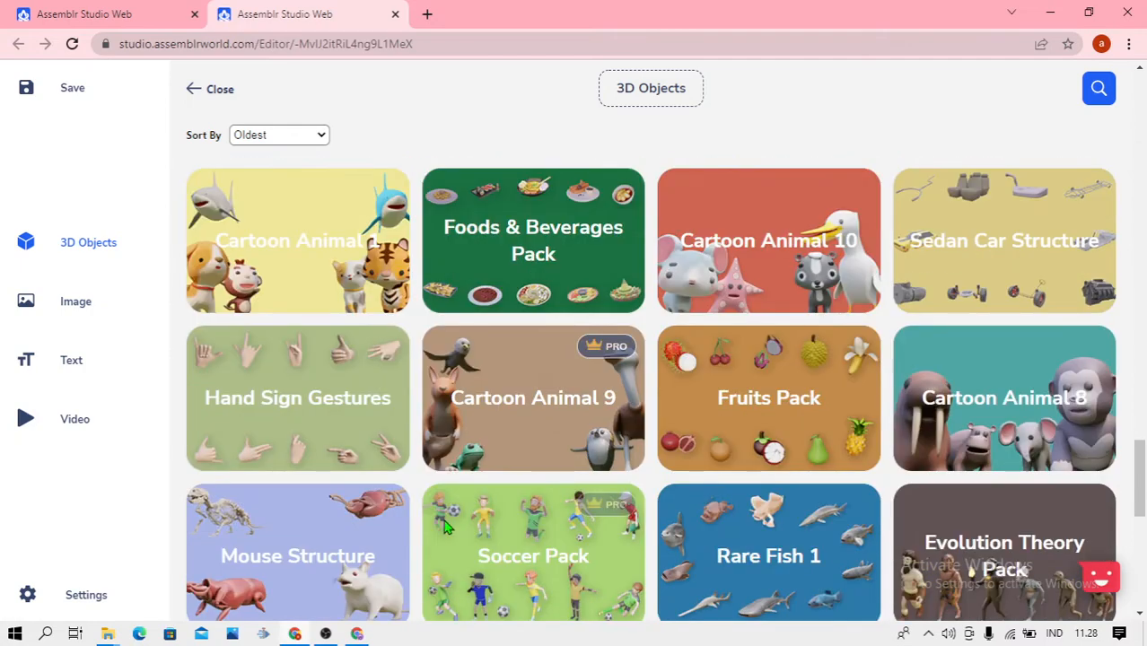
{"action": "scroll", "coordinate": [446, 528], "scroll_direction": "down", "scroll_amount": 5}
{"action": "left_click", "coordinate": [386, 540]}
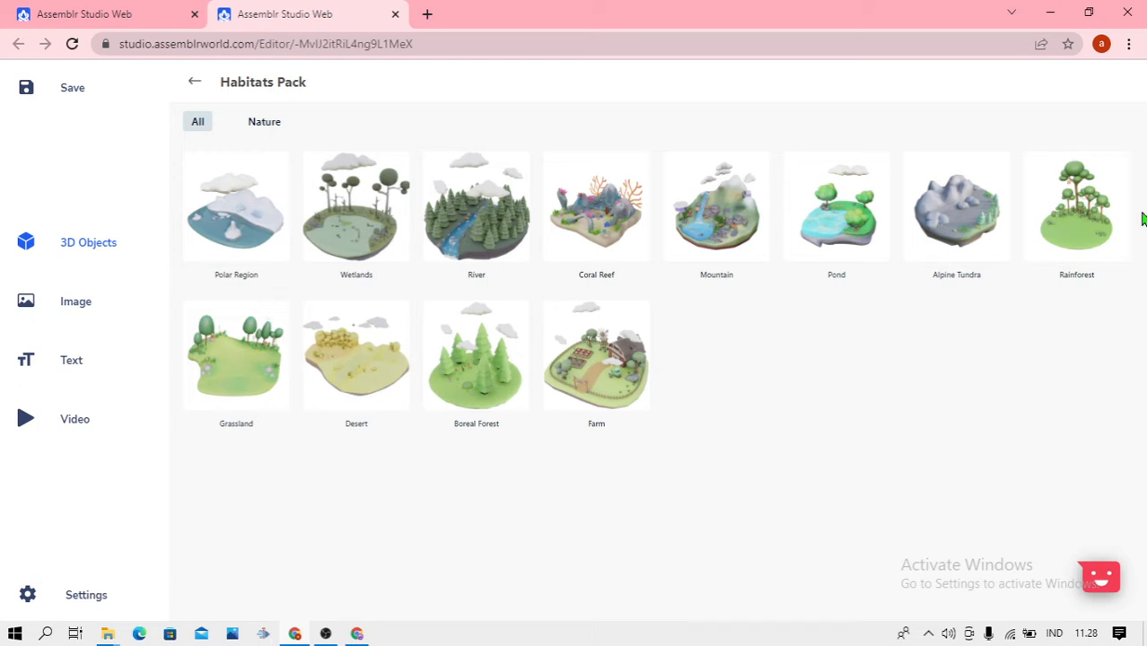
{"action": "left_click", "coordinate": [1073, 235]}
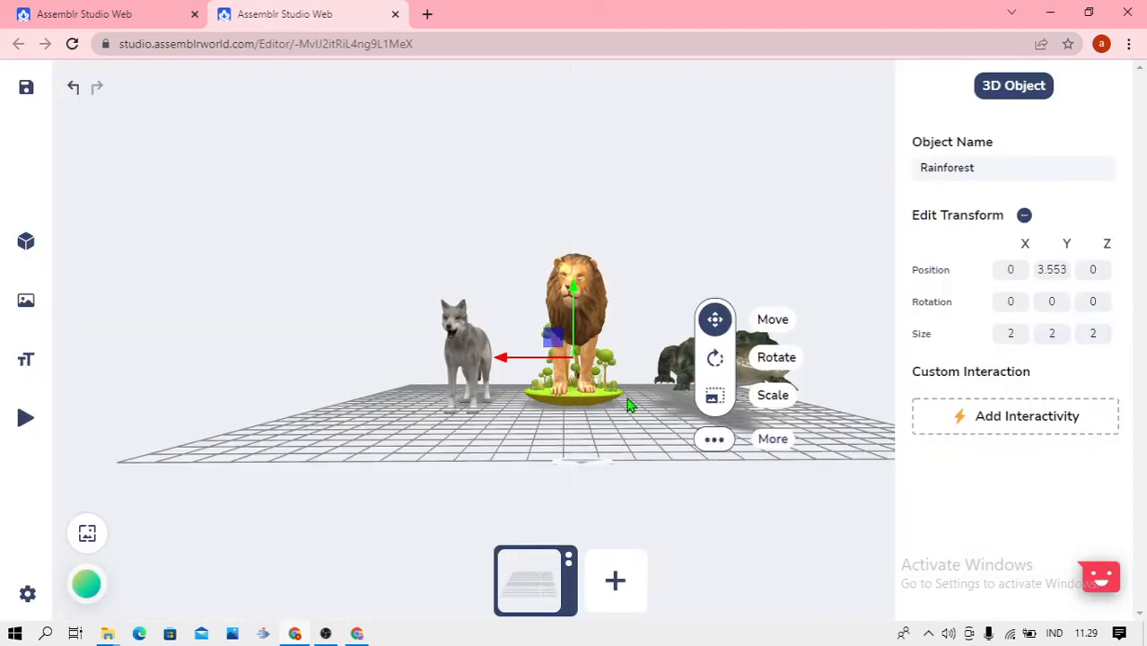
Scale the Rainforest habitat up uniformly to a size of about 10.85 and position it beneath the animals at about Y 14.69, Z -4.66
{"action": "left_click", "coordinate": [696, 395]}
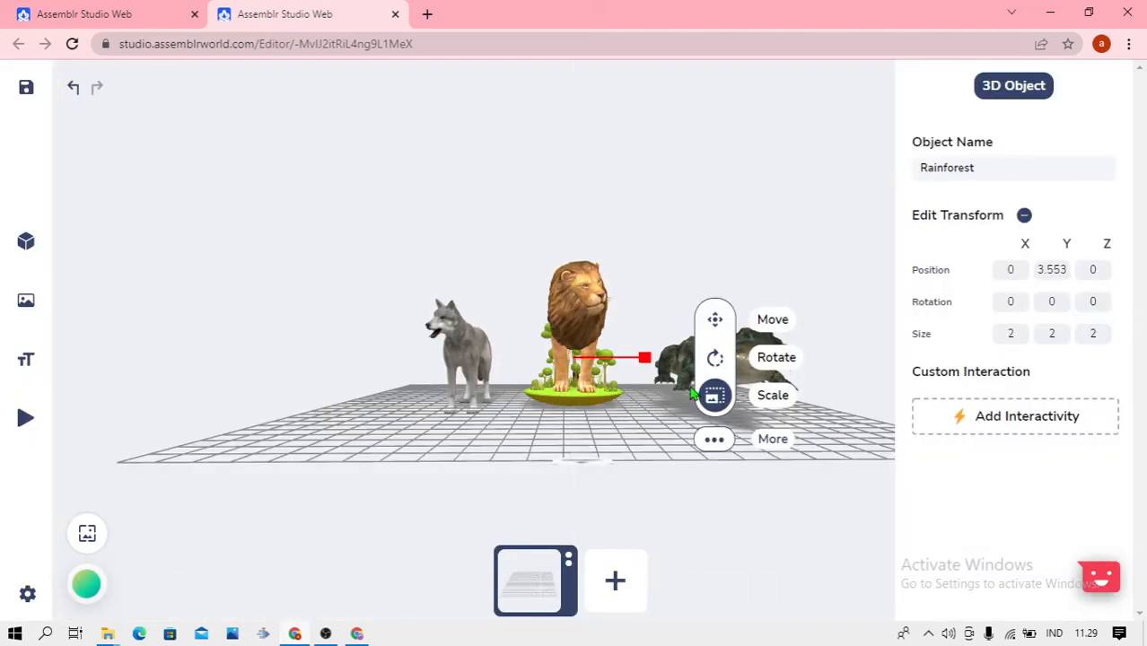
{"action": "left_click_drag", "start_coordinate": [644, 357], "coordinate": [795, 371]}
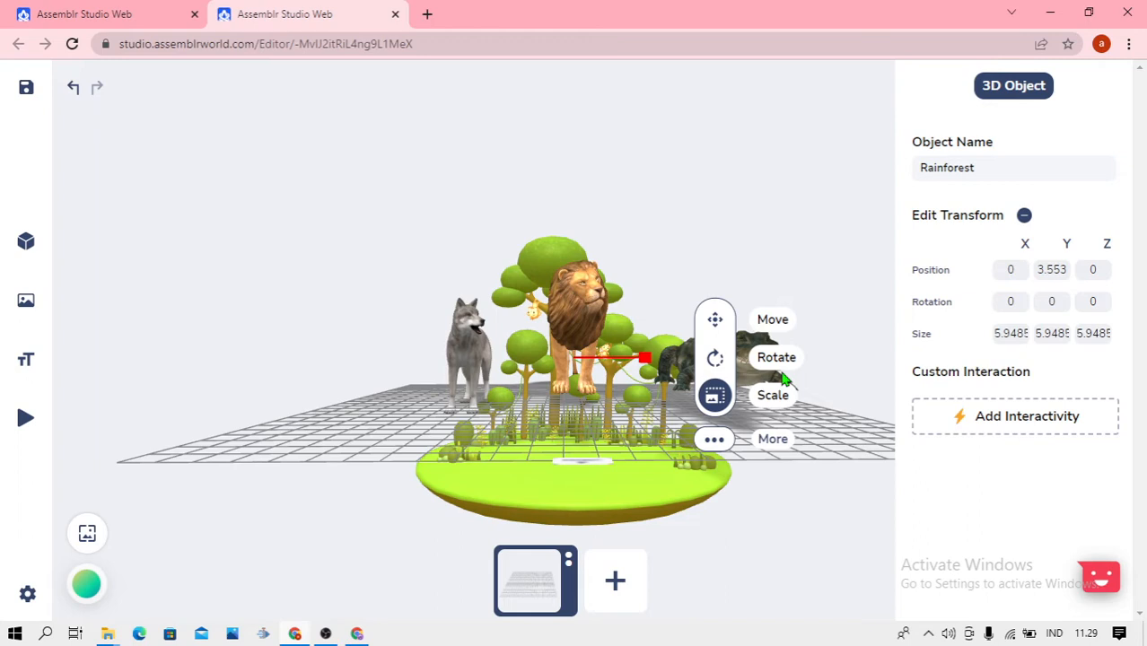
{"action": "left_click", "coordinate": [714, 320]}
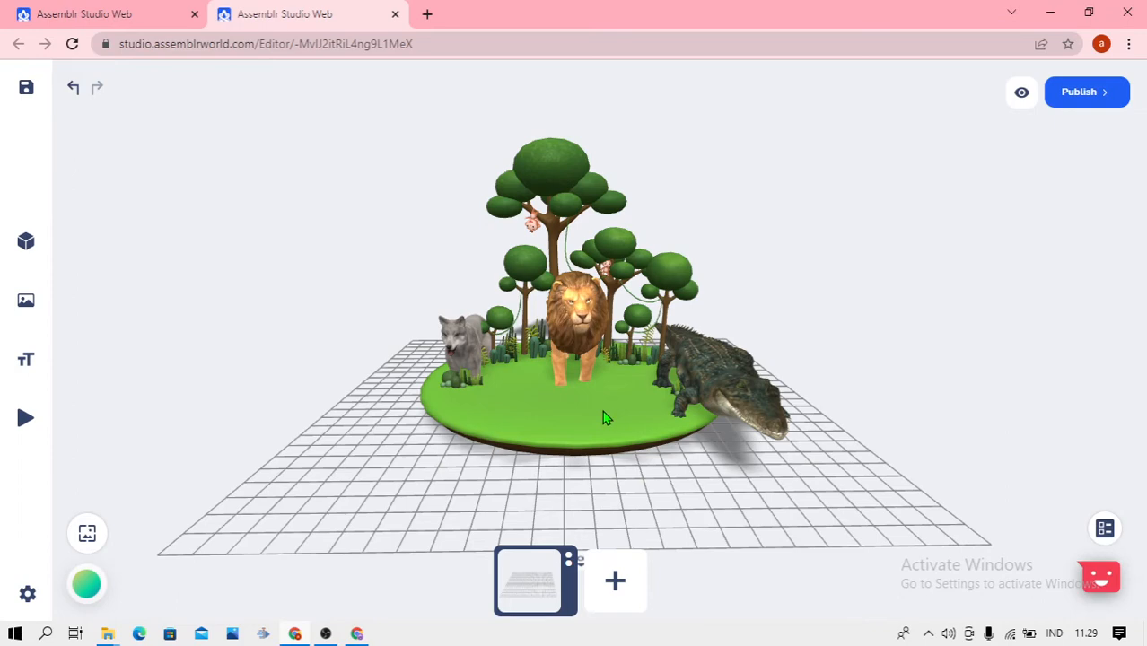
{"action": "left_click", "coordinate": [602, 414]}
{"action": "left_click", "coordinate": [333, 256]}
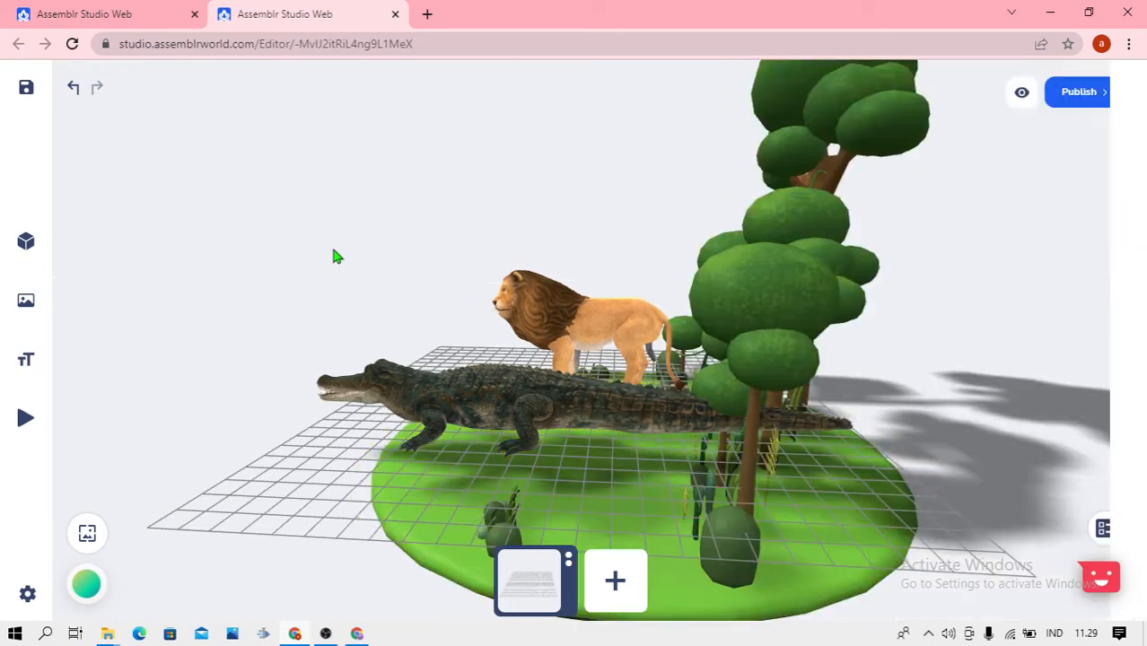
{"action": "left_click_drag", "start_coordinate": [350, 279], "coordinate": [471, 294]}
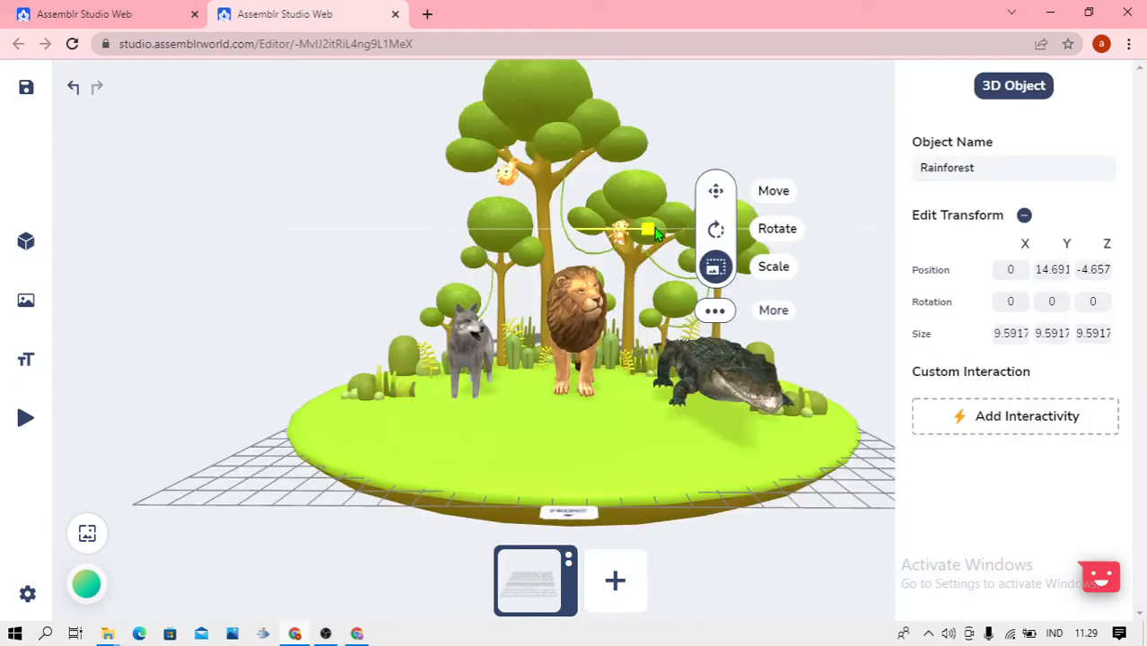
Set the Rainforest habitat's Y size to 8
{"action": "left_click", "coordinate": [1055, 339]}
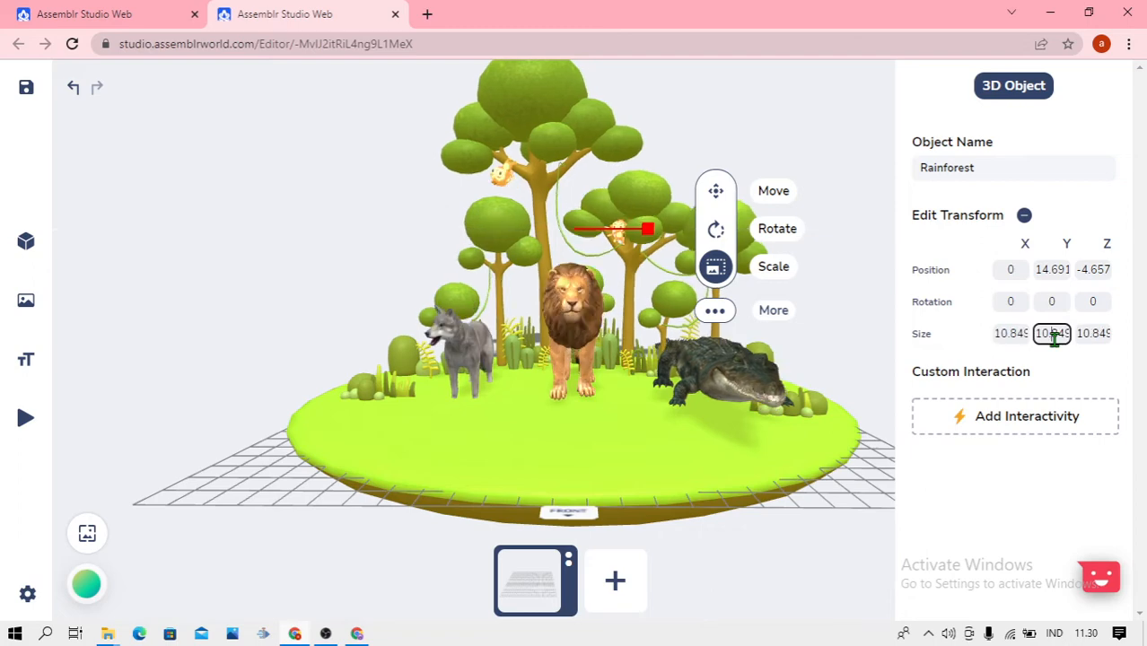
{"action": "type", "text": "8"}
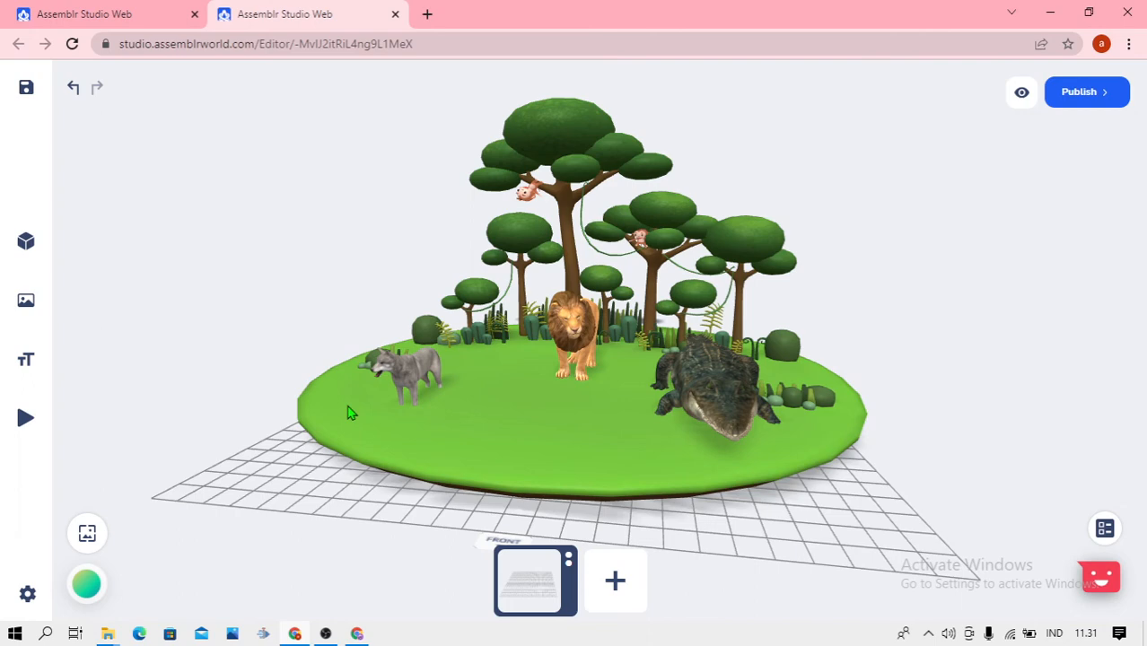
{"action": "left_click", "coordinate": [355, 383]}
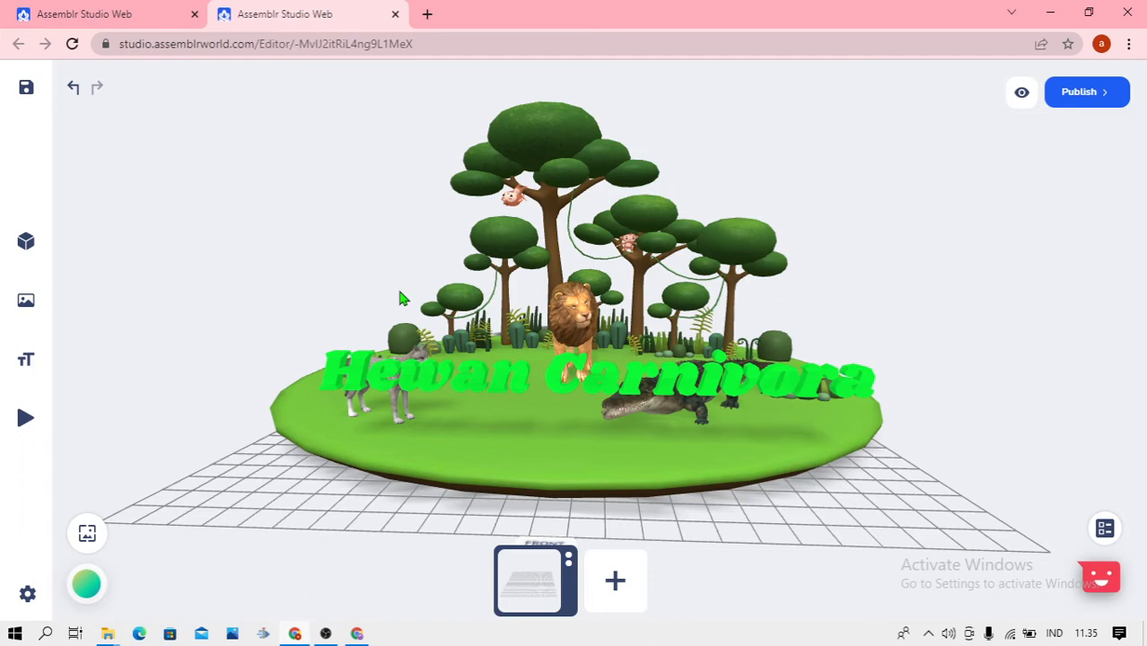
Open the grey wolf's Y position value for editing
{"action": "left_click", "coordinate": [517, 373]}
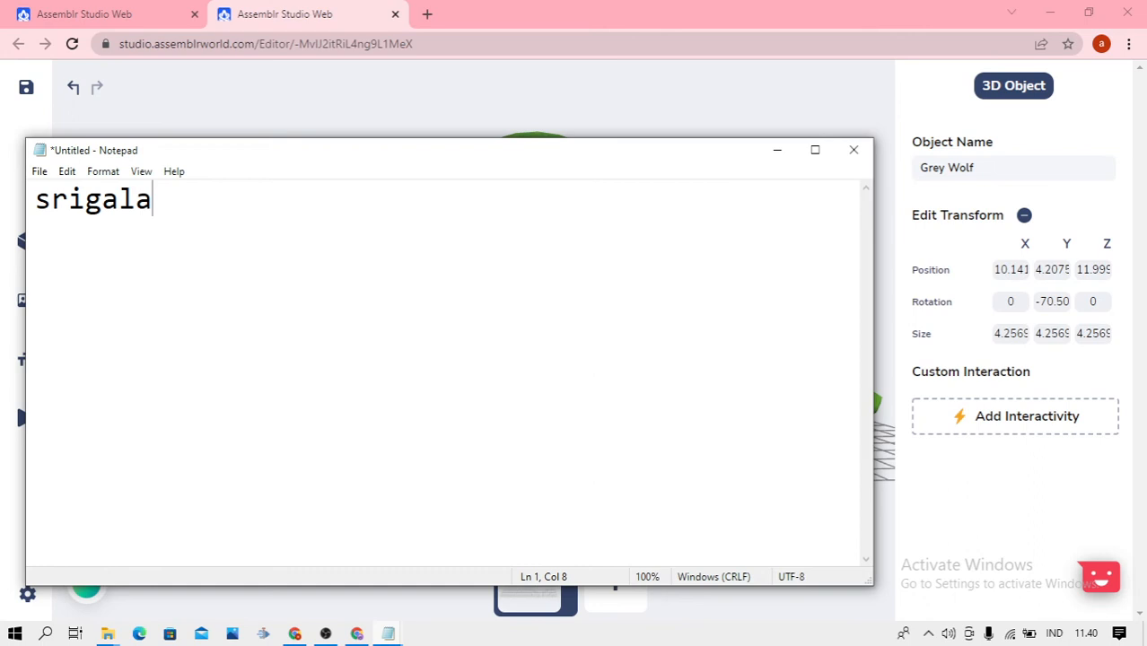
{"action": "left_click", "coordinate": [1052, 269]}
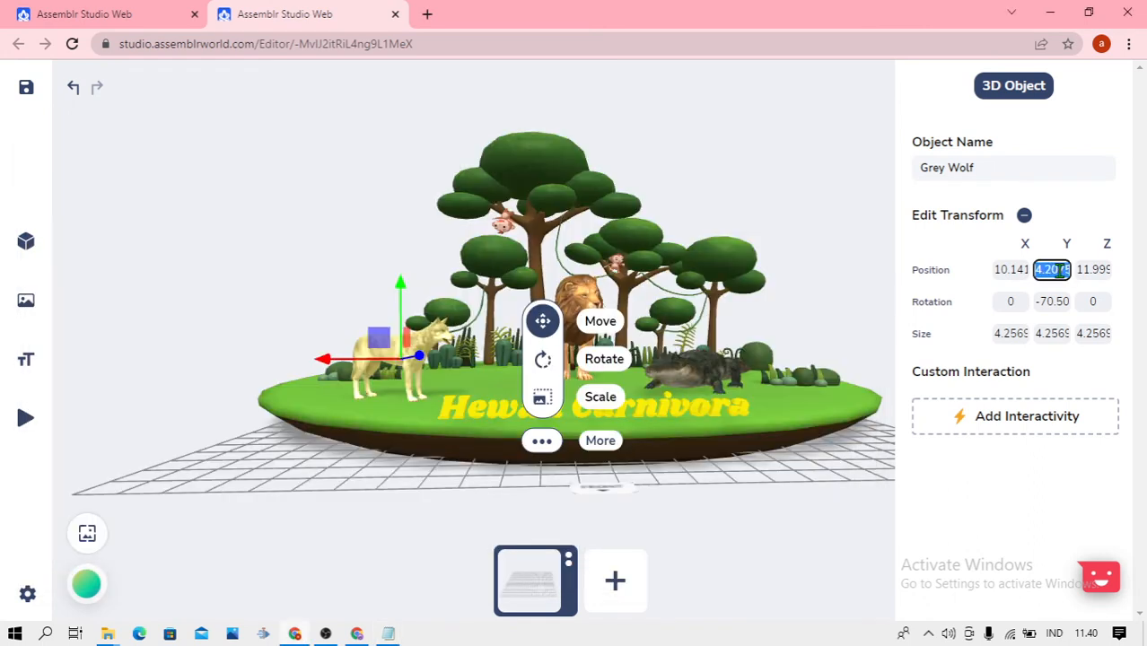